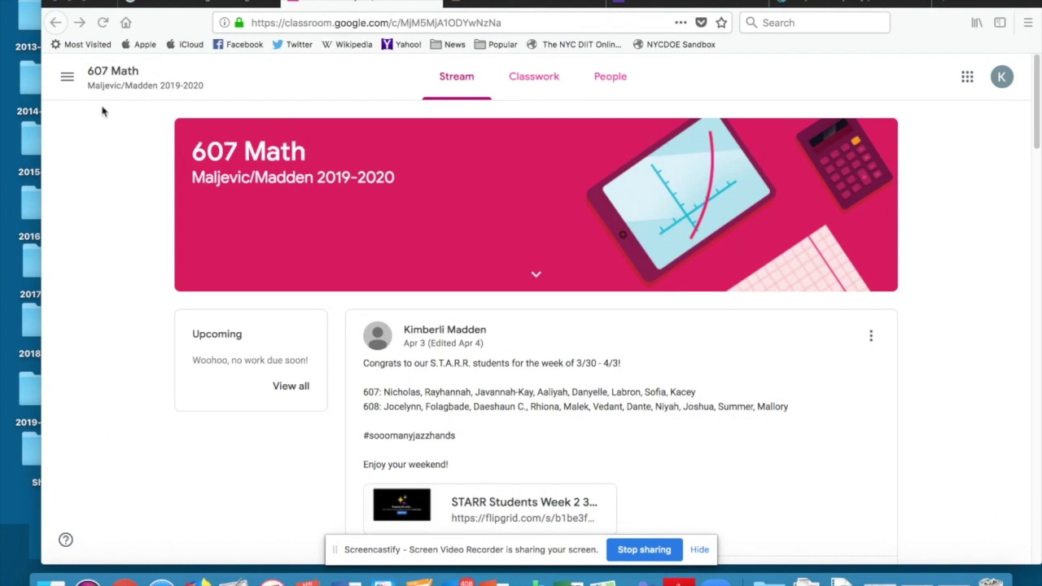
# Step: Go back to the Classroom home, open the 607 Math class, and scroll through its Stream posts
pyautogui.click(55, 23)
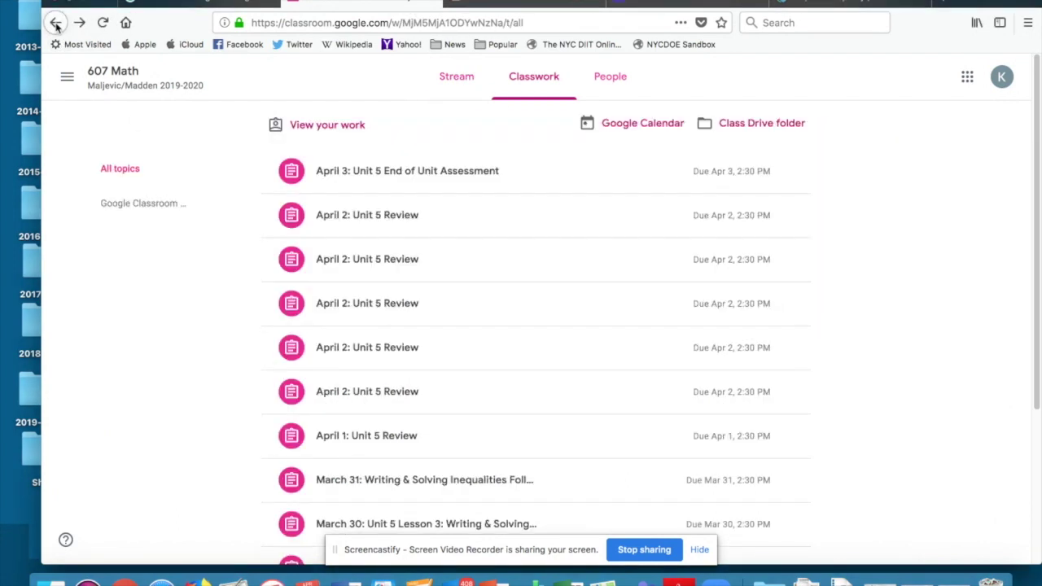
pyautogui.click(55, 23)
pyautogui.click(56, 23)
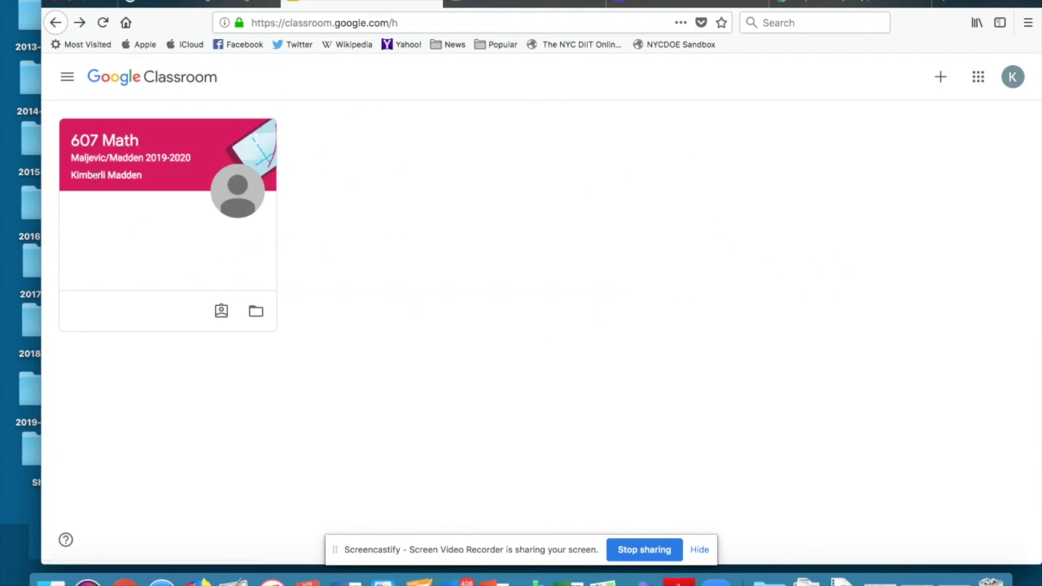
pyautogui.click(103, 141)
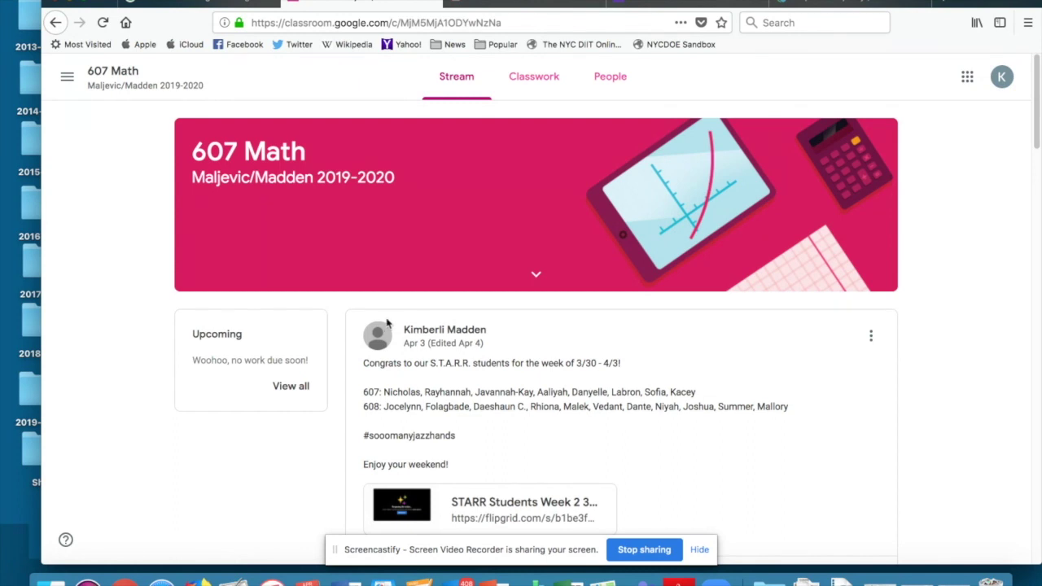
pyautogui.scroll(-10, 525, 338)
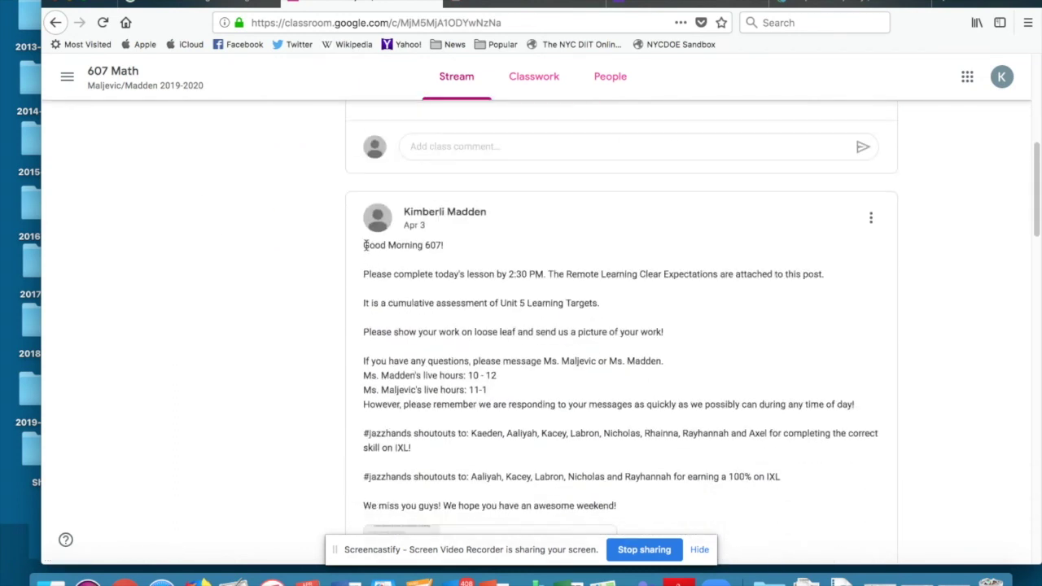
pyautogui.scroll(-1, 382, 321)
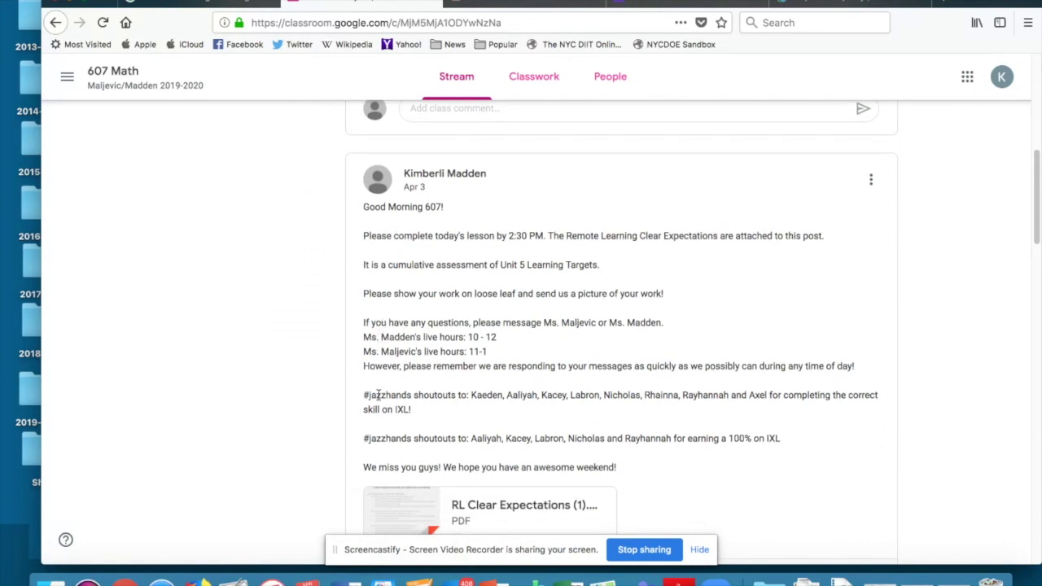
pyautogui.scroll(12, 378, 394)
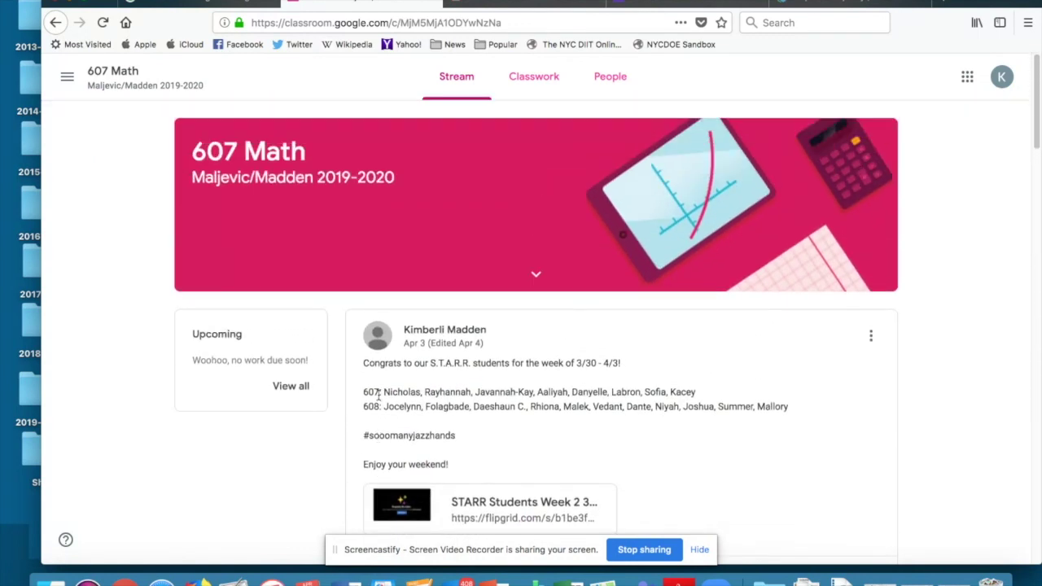
# Step: In Classwork, load older assignments and open the March 23 - Lesson 1: Graphing Inequalities assignment
pyautogui.click(530, 75)
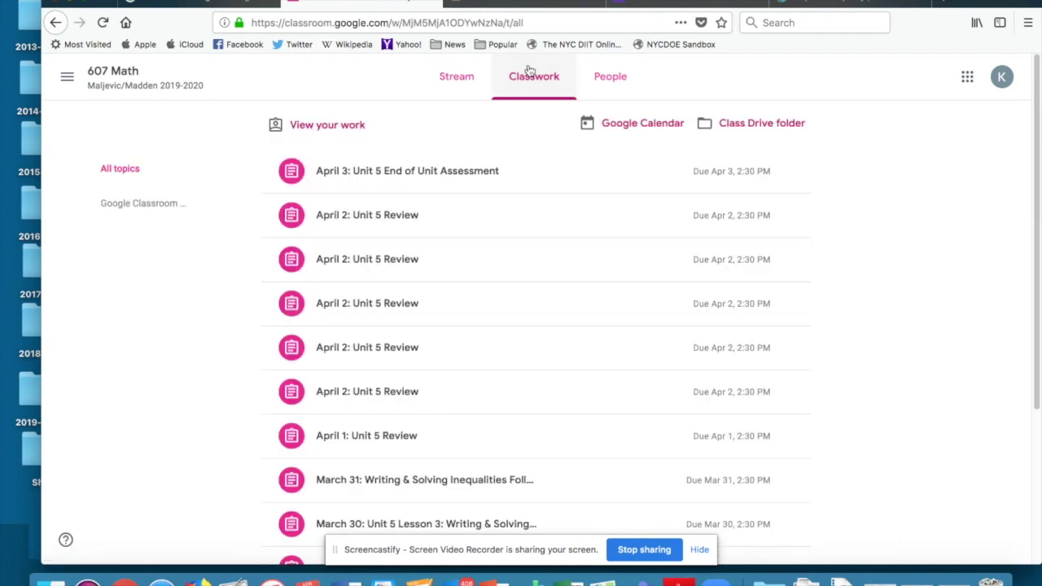
pyautogui.scroll(-5, 528, 228)
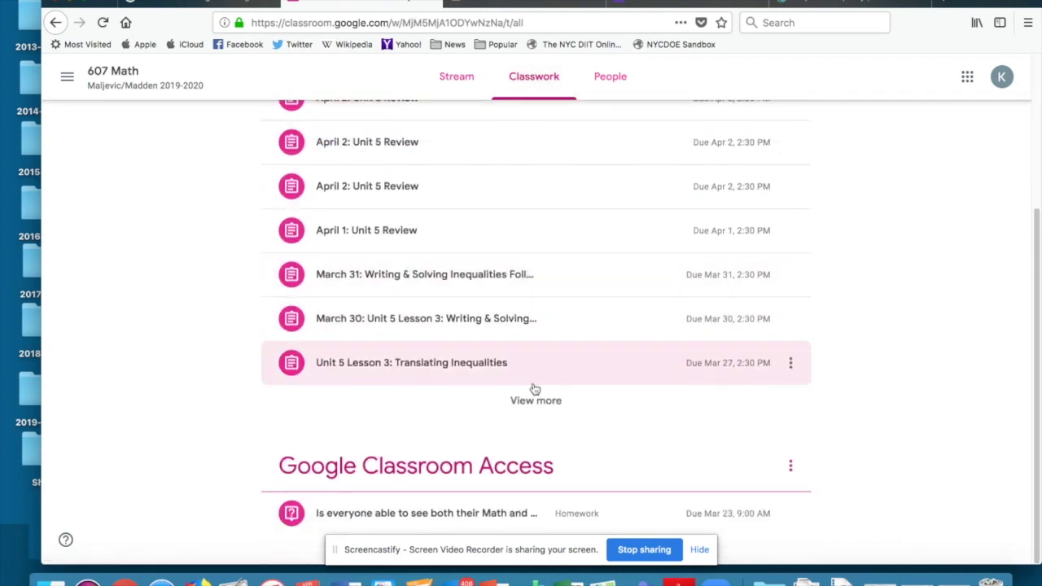
pyautogui.click(535, 400)
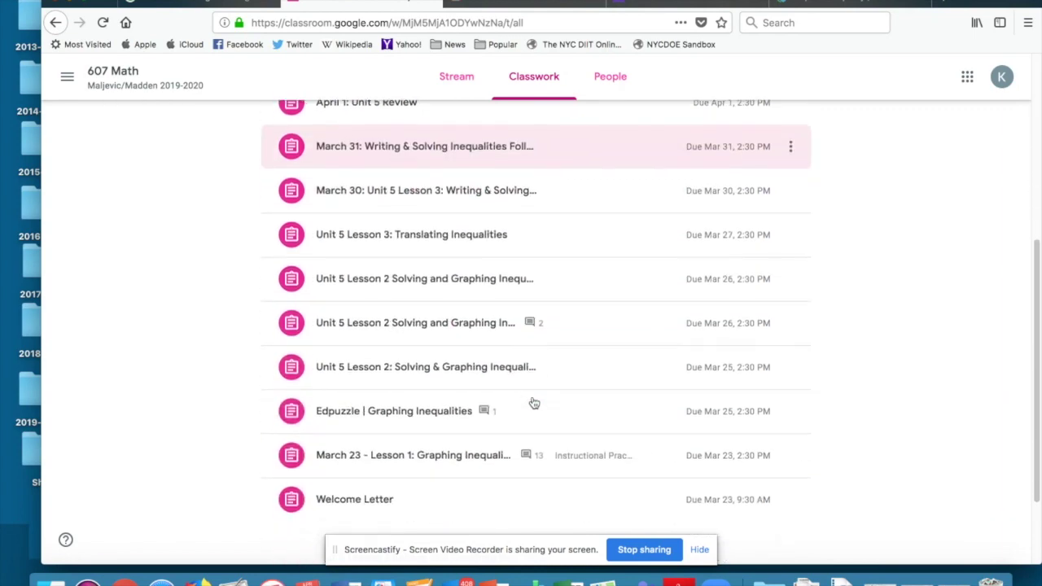
pyautogui.click(533, 360)
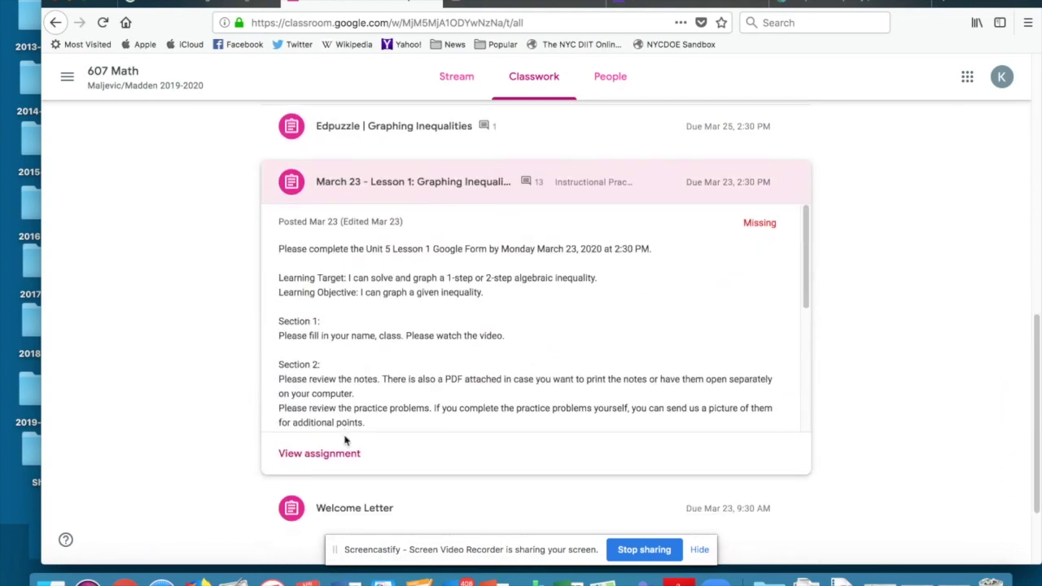
pyautogui.click(345, 454)
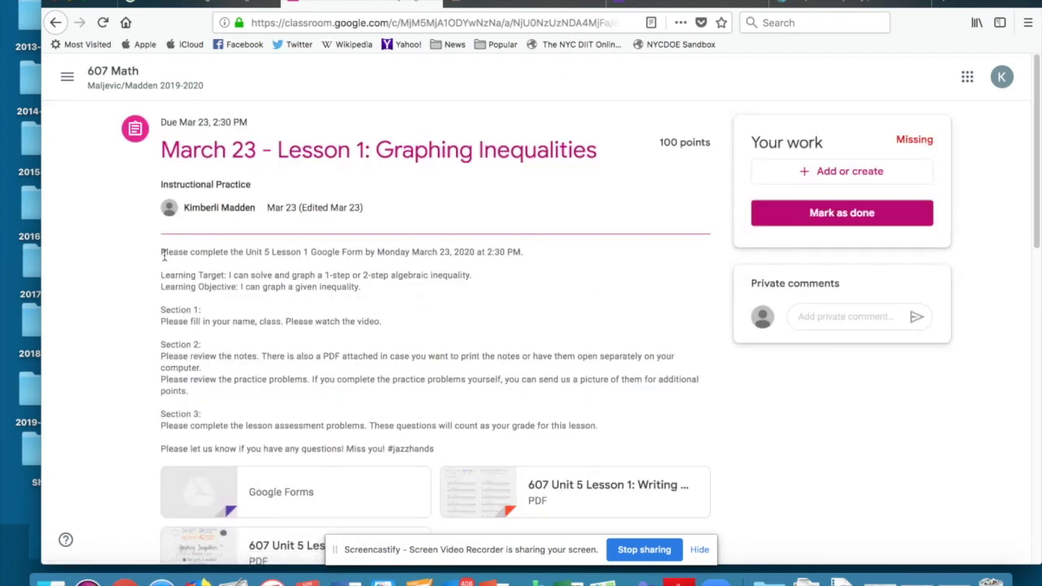
# Step: Highlight the due-date and Learning Target lines, then scroll down to the Google Form and PDFs
pyautogui.moveTo(161, 255); pyautogui.dragTo(527, 255)
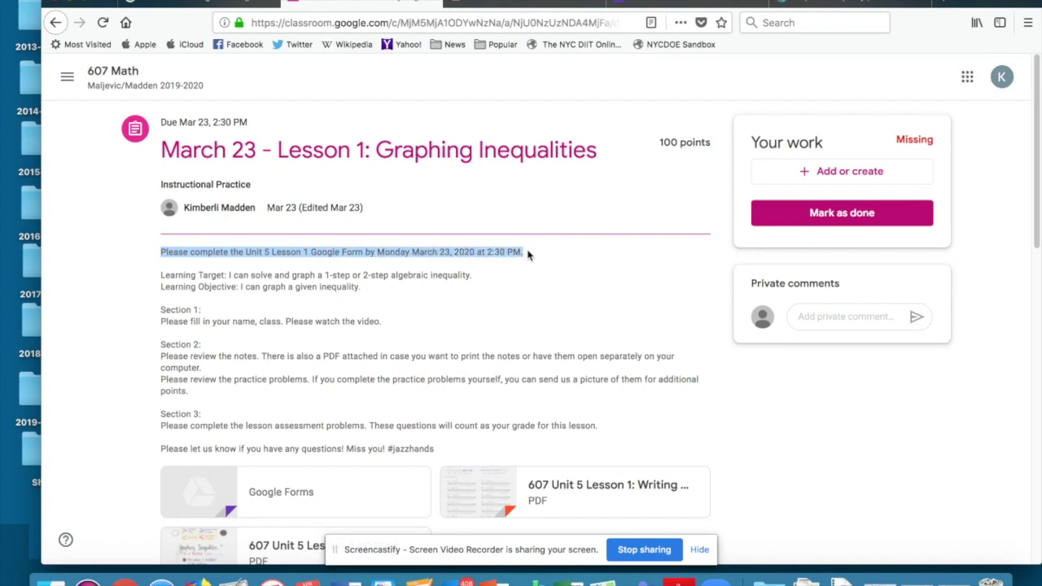
pyautogui.tripleClick(237, 274)
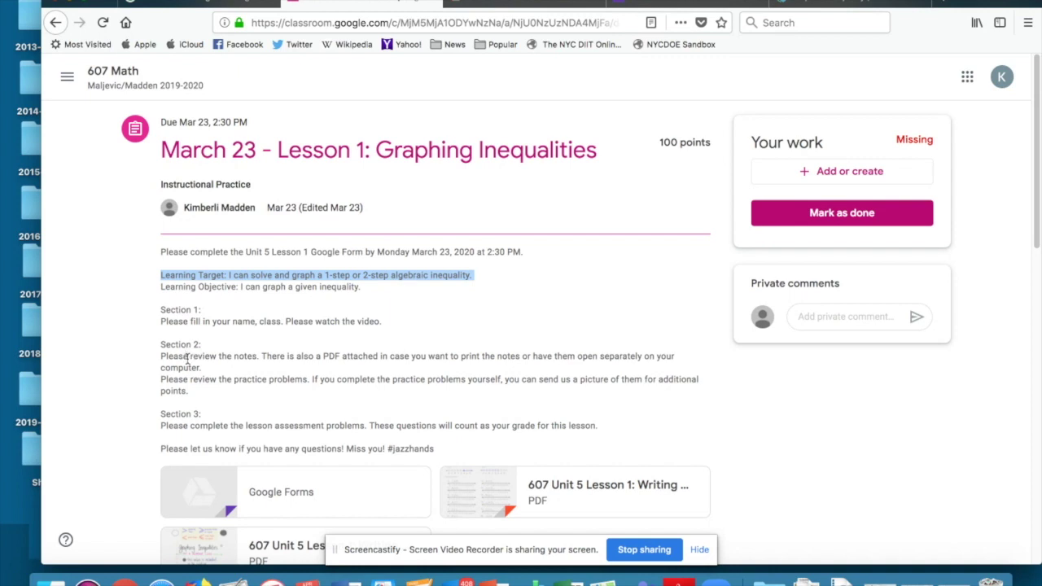
pyautogui.scroll(-3, 218, 378)
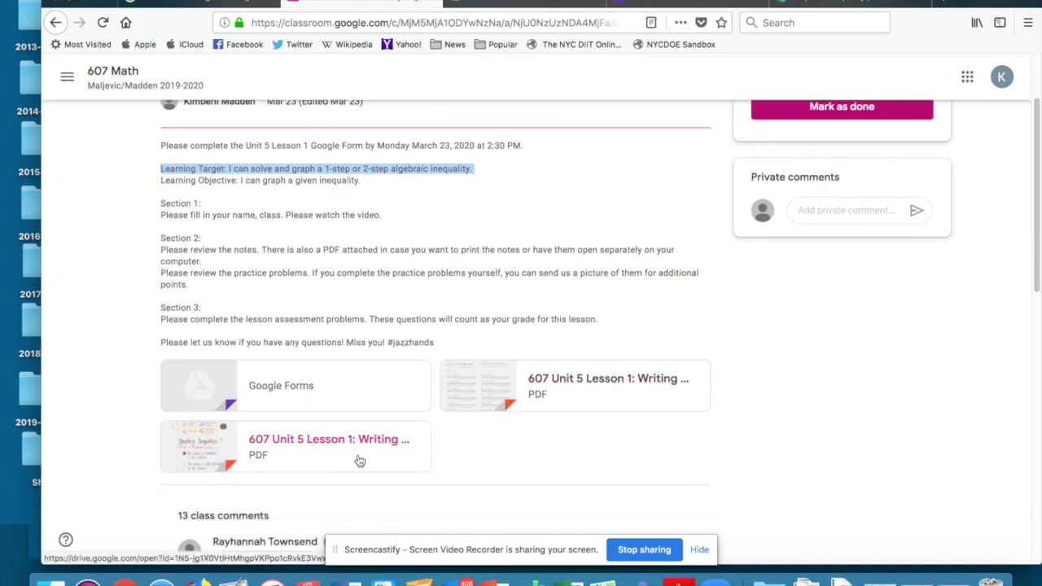
pyautogui.click(359, 461)
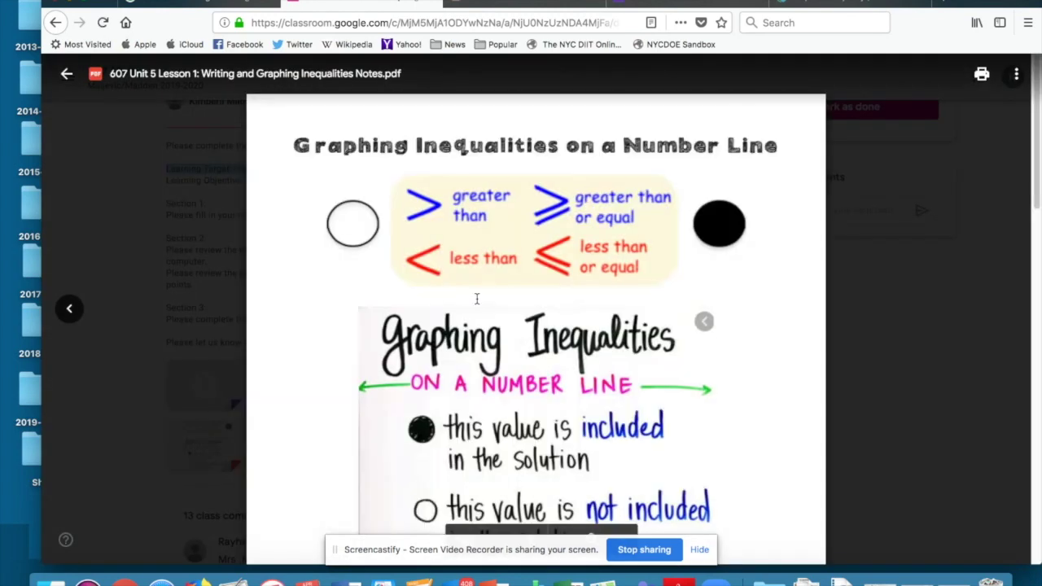
pyautogui.scroll(-10, 415, 409)
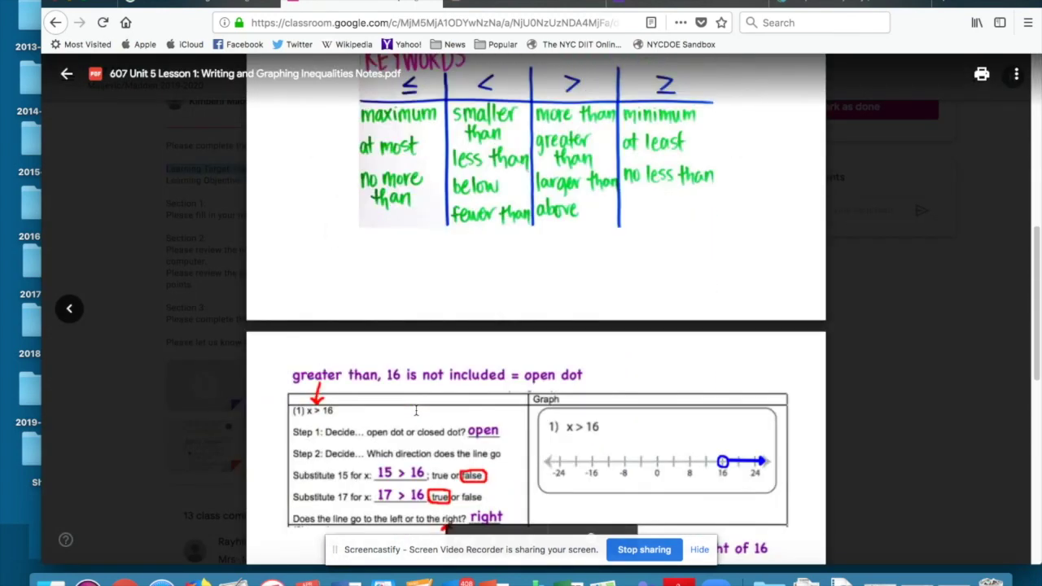
pyautogui.click(67, 73)
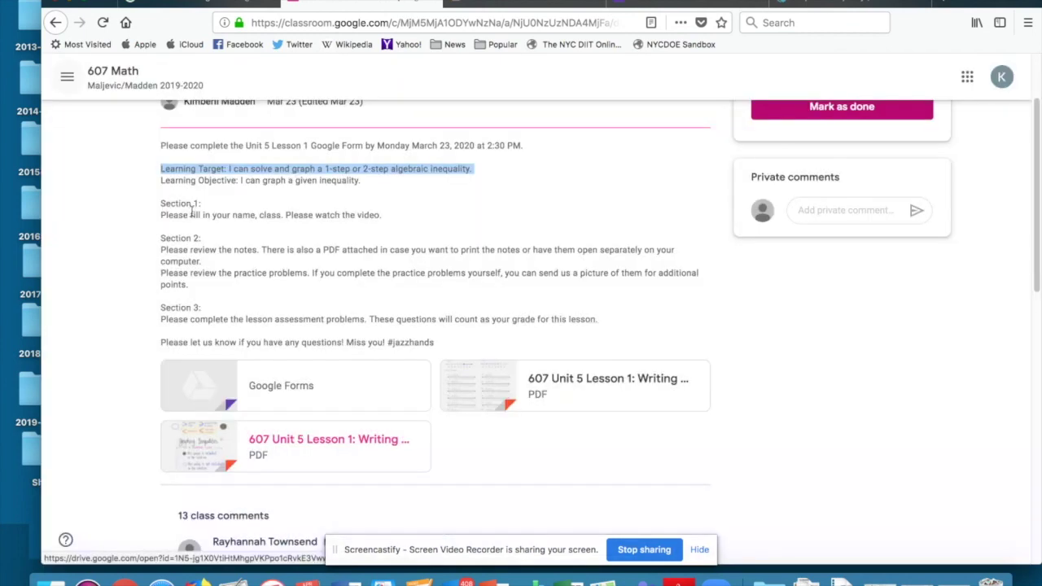
pyautogui.click(602, 387)
pyautogui.scroll(-5, 539, 293)
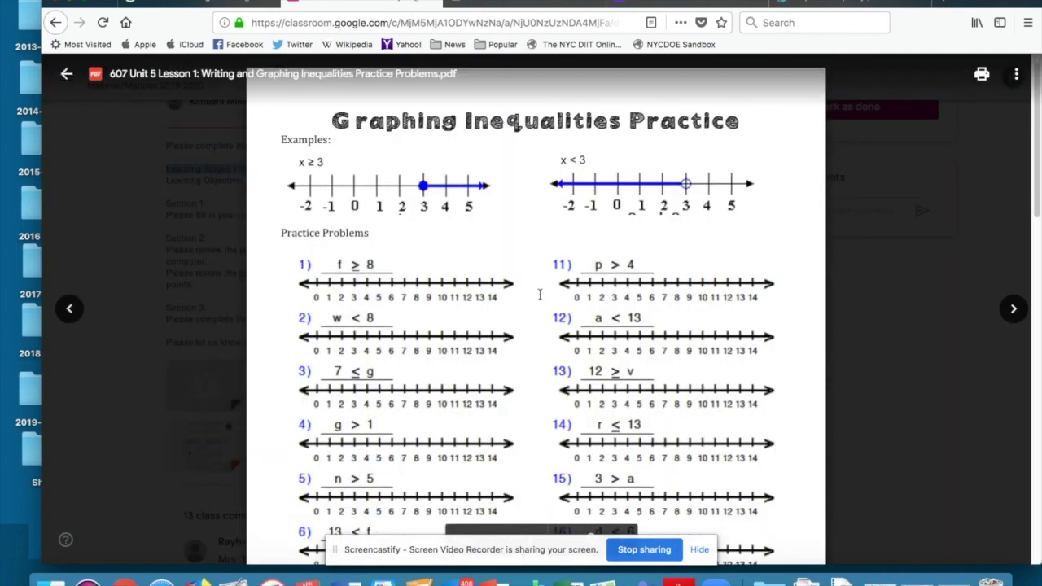
pyautogui.scroll(-10, 539, 295)
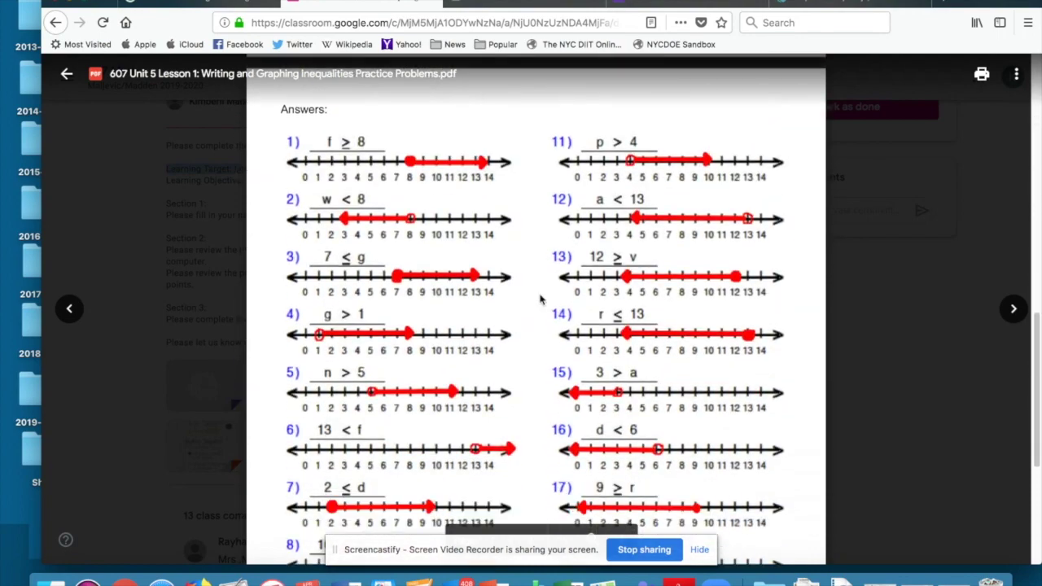
pyautogui.scroll(4, 540, 295)
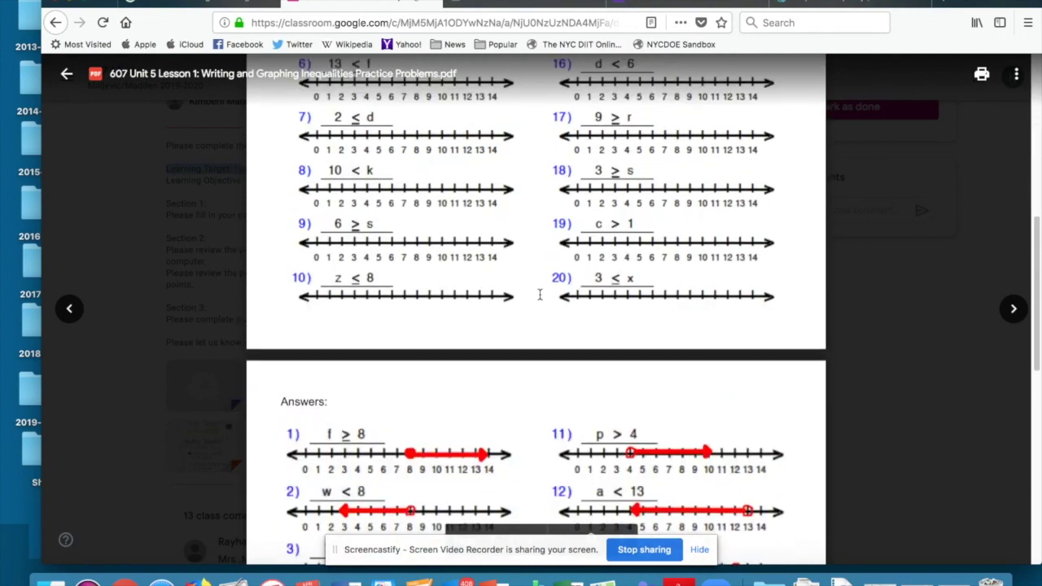
pyautogui.scroll(2, 328, 209)
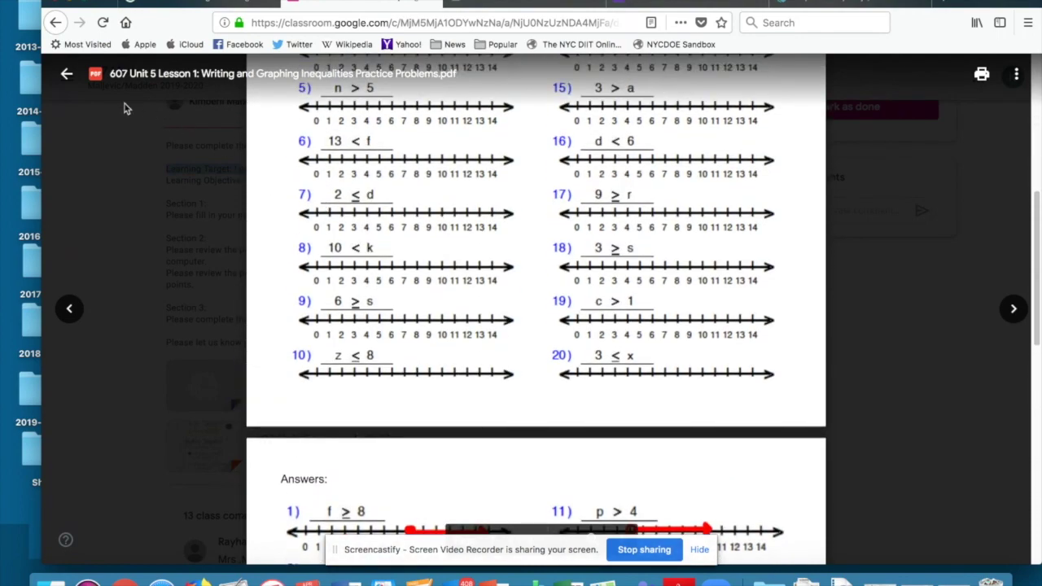
pyautogui.click(68, 76)
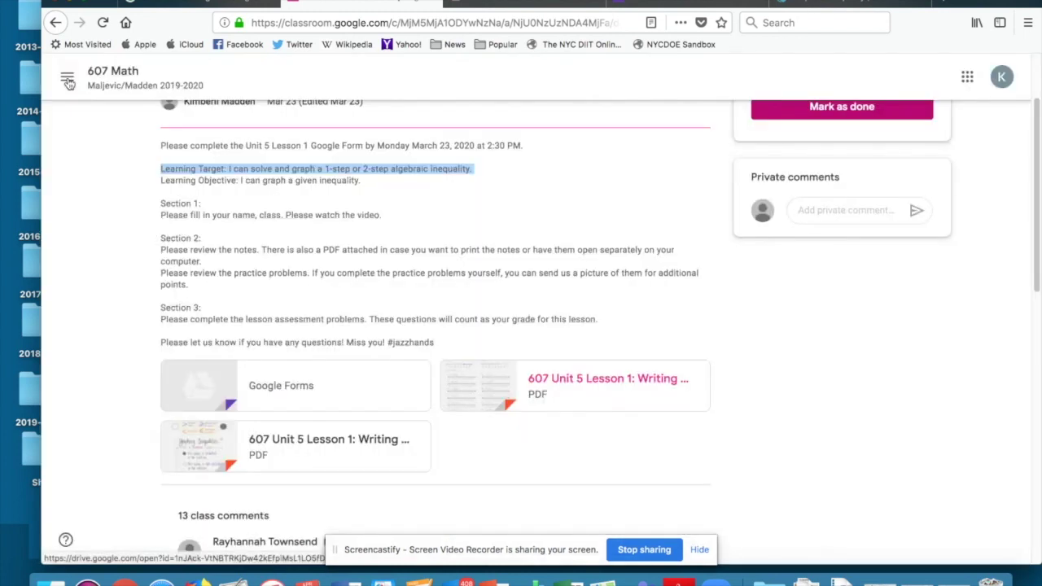
# Step: Highlight the Section 3 instructions and open the 6th Grade Unit 5 Lesson 1 Google Form
pyautogui.tripleClick(271, 323)
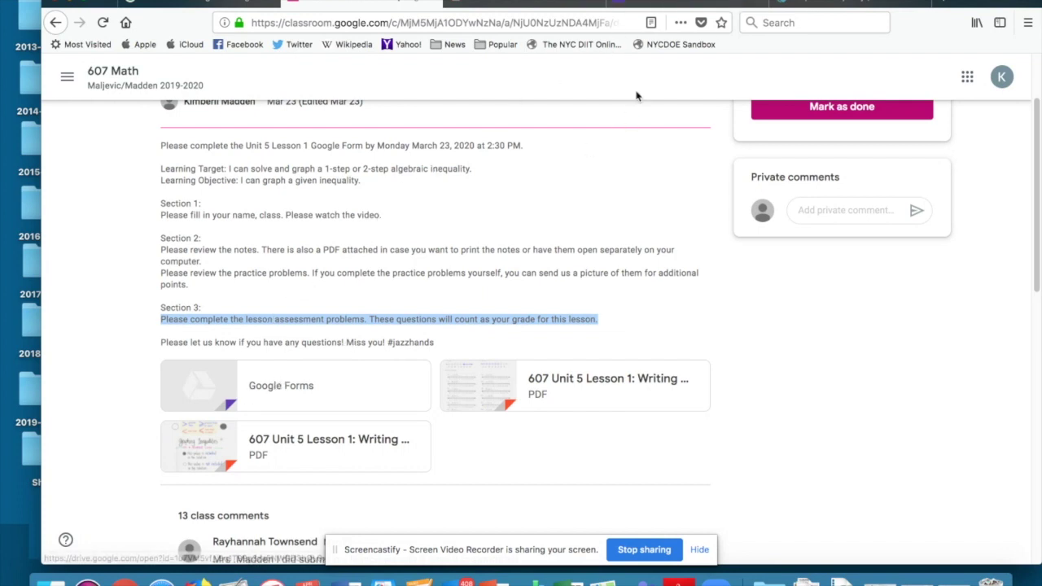
pyautogui.click(651, 4)
# Step: Enter the student's name and class 607, mark the video Complete, and go to the next section
pyautogui.scroll(-3, 743, 286)
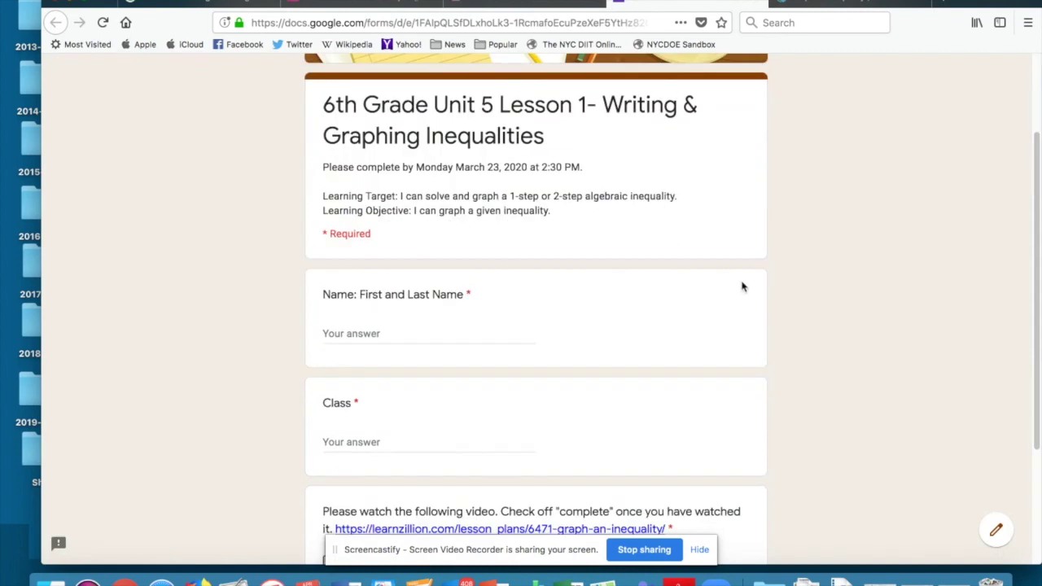
pyautogui.click(351, 335)
pyautogui.write('Kimberli Madden')
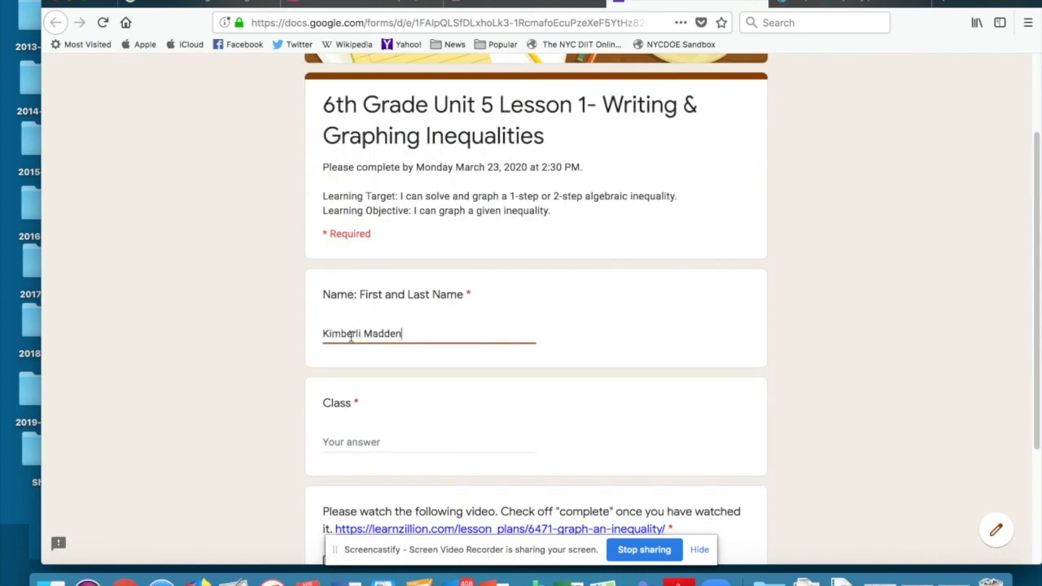
pyautogui.press('Tab')
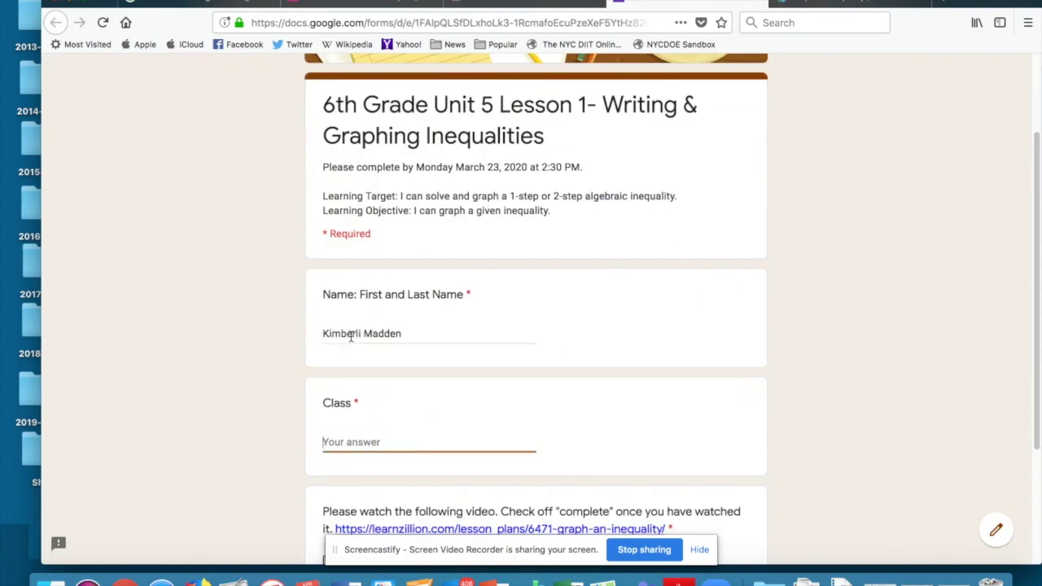
pyautogui.write('607')
pyautogui.scroll(-3, 351, 336)
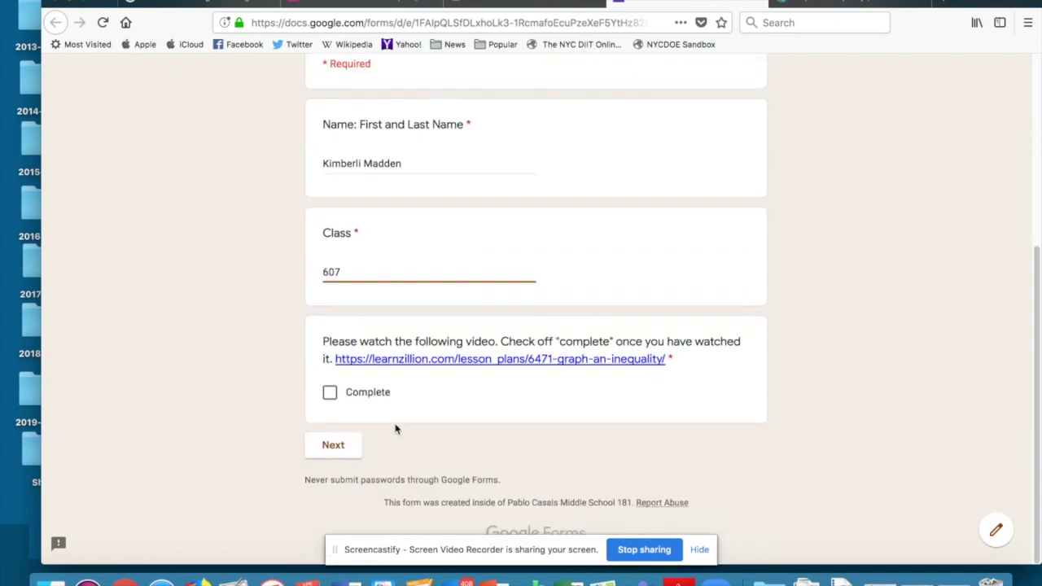
pyautogui.click(330, 394)
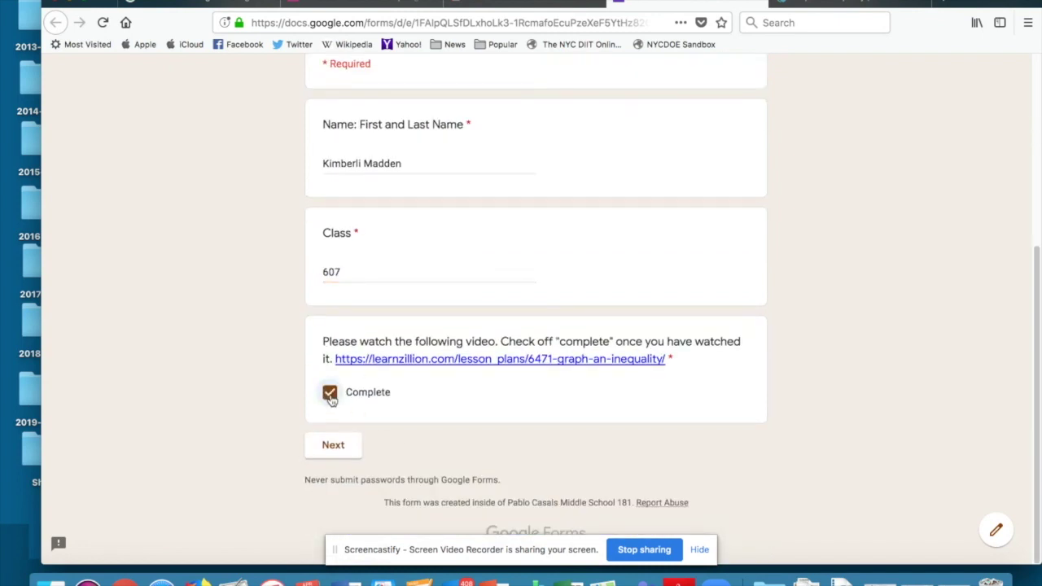
pyautogui.click(332, 448)
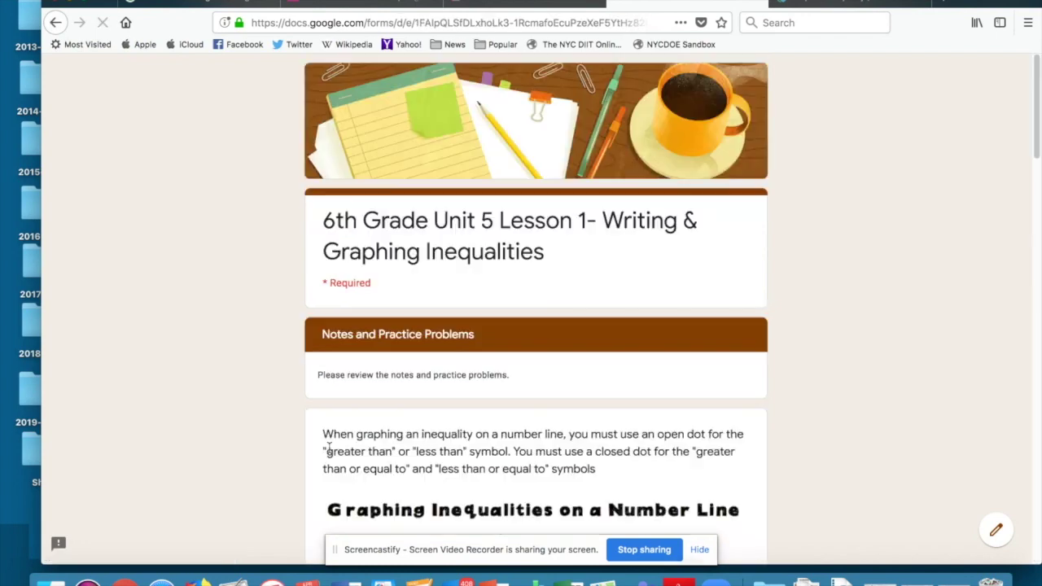
# Step: Scroll through the notes, check Complete for both notes and practice problems, and continue
pyautogui.scroll(-3, 489, 393)
pyautogui.scroll(-2, 489, 393)
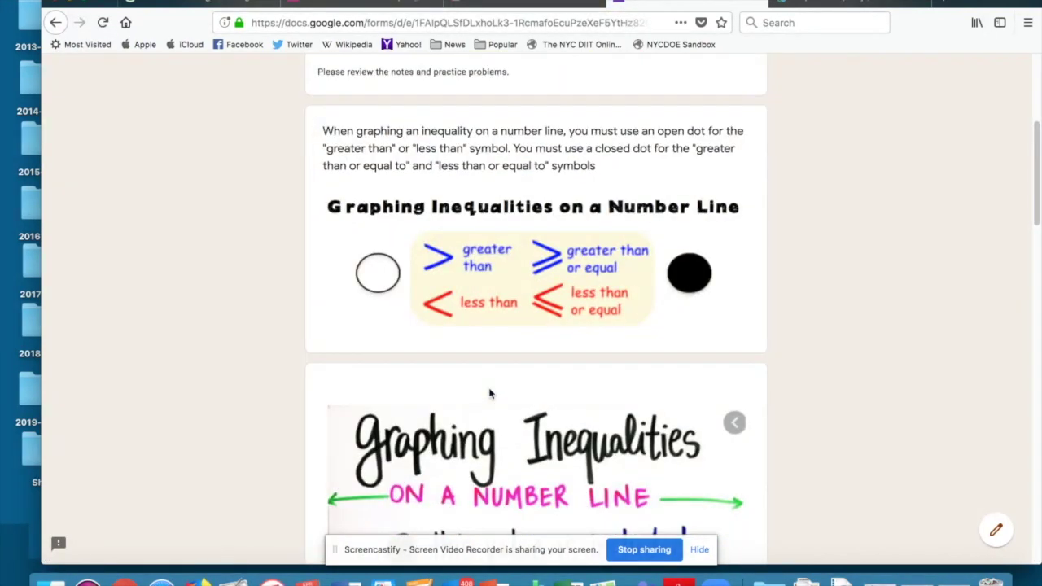
pyautogui.scroll(-3, 489, 393)
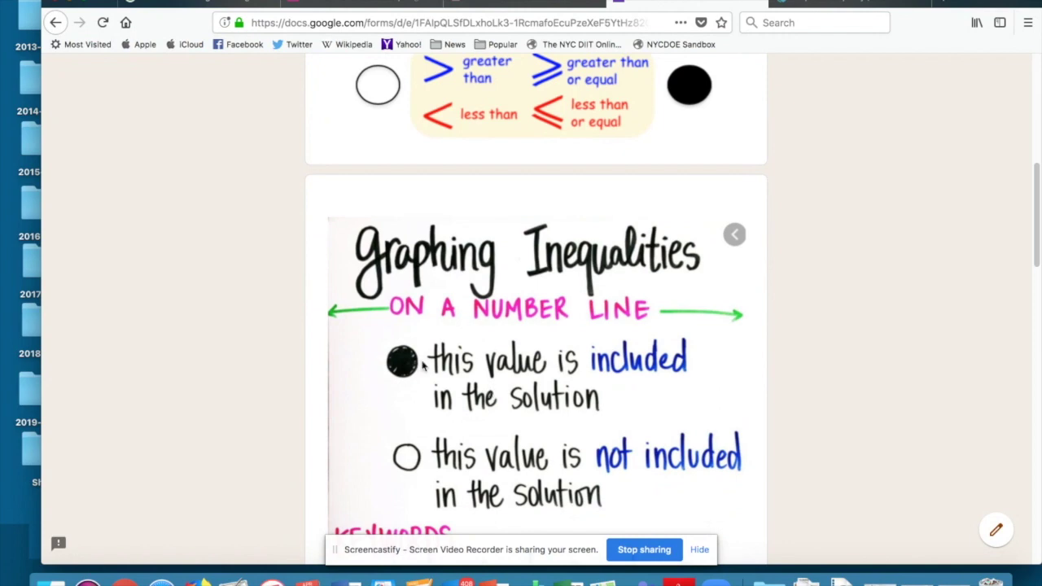
pyautogui.scroll(-7, 534, 368)
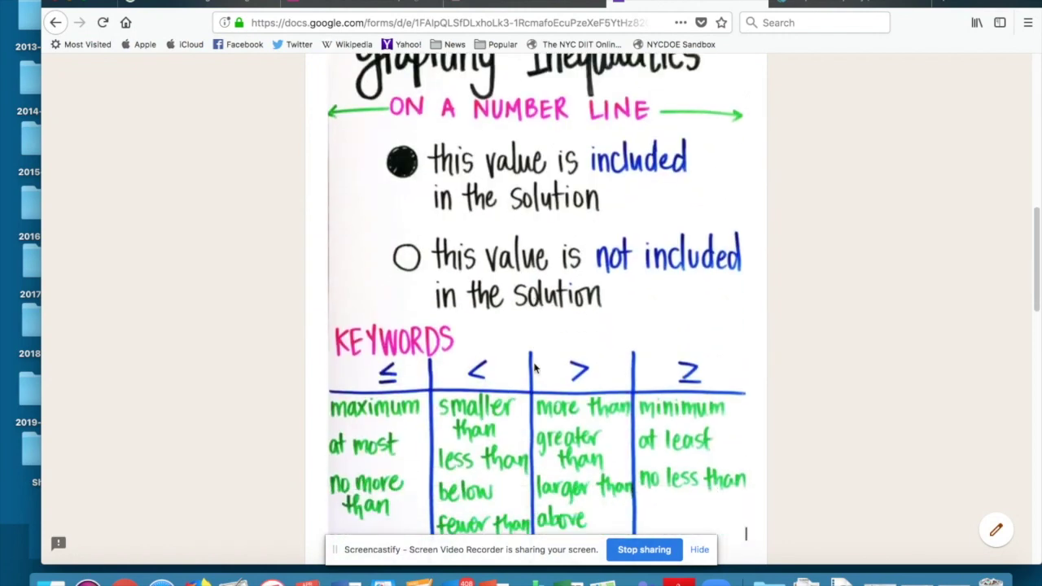
pyautogui.scroll(-5, 535, 368)
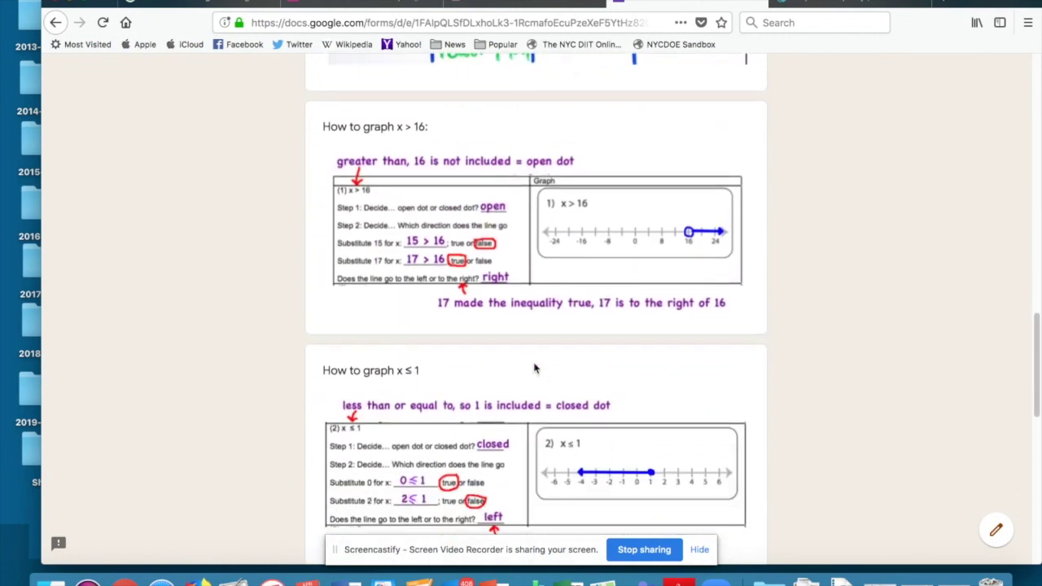
pyautogui.scroll(-10, 535, 368)
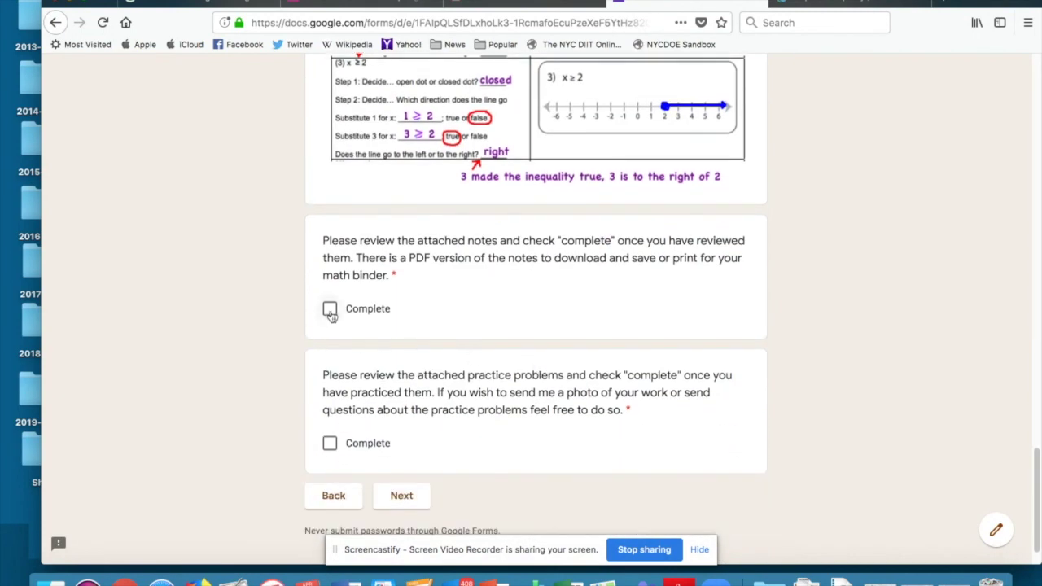
pyautogui.click(329, 312)
pyautogui.click(330, 443)
pyautogui.click(401, 498)
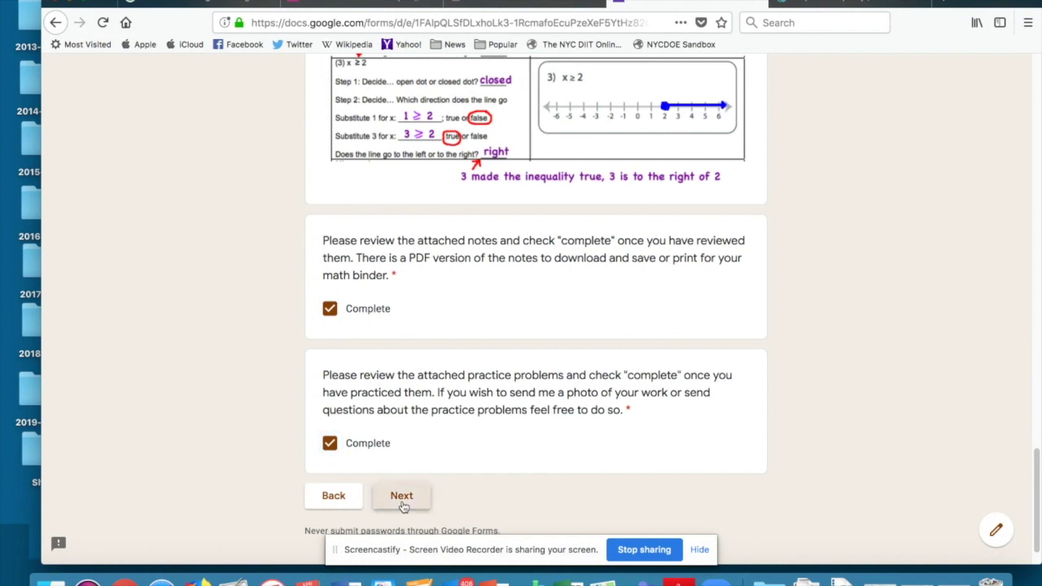
# Step: Answer questions 1-4: graph A, graph B, x > 18, and -3 ≤ y
pyautogui.scroll(-4, 315, 418)
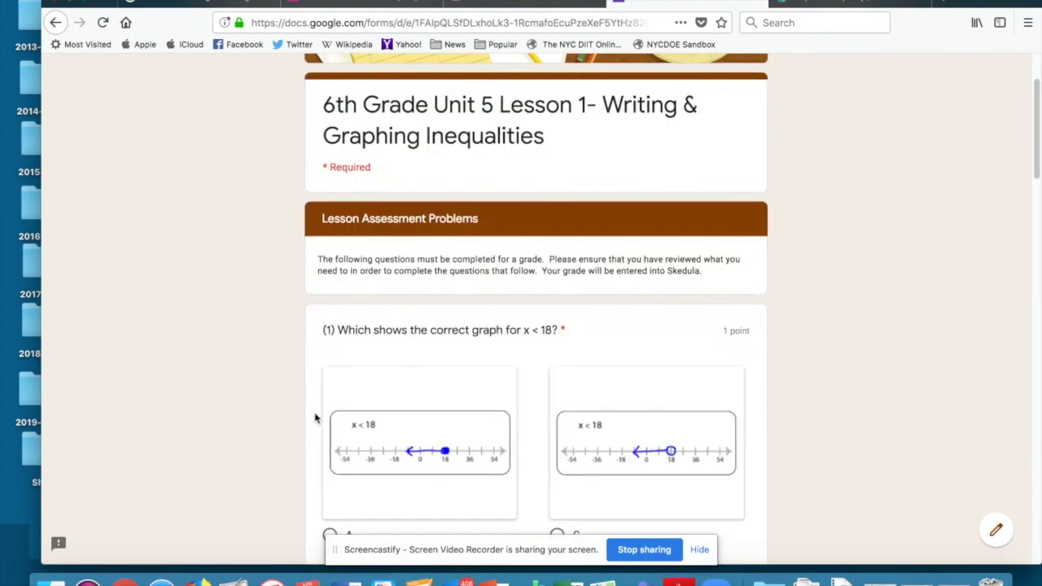
pyautogui.scroll(-1, 316, 418)
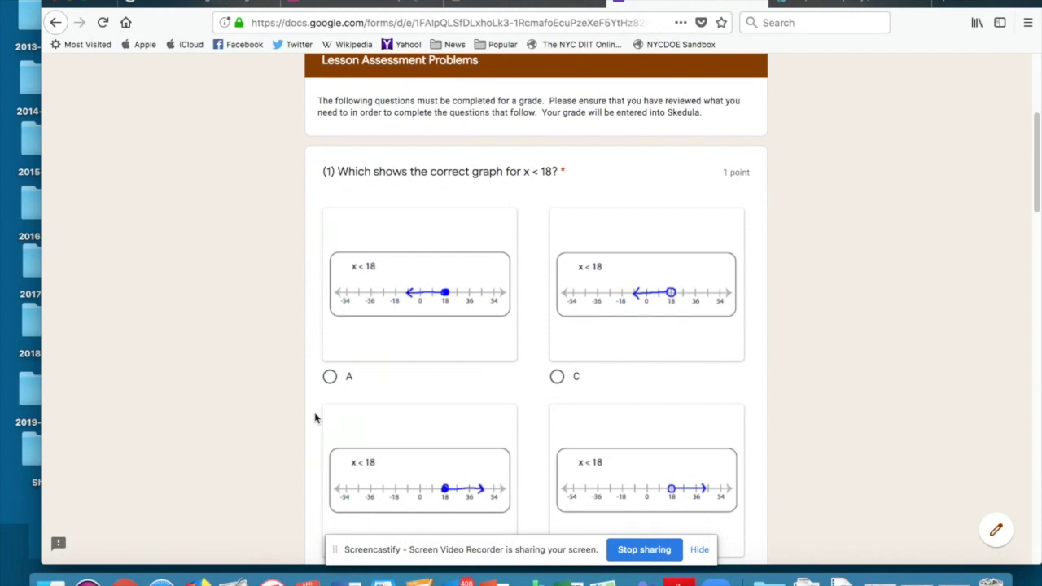
pyautogui.scroll(-1, 316, 418)
pyautogui.click(330, 328)
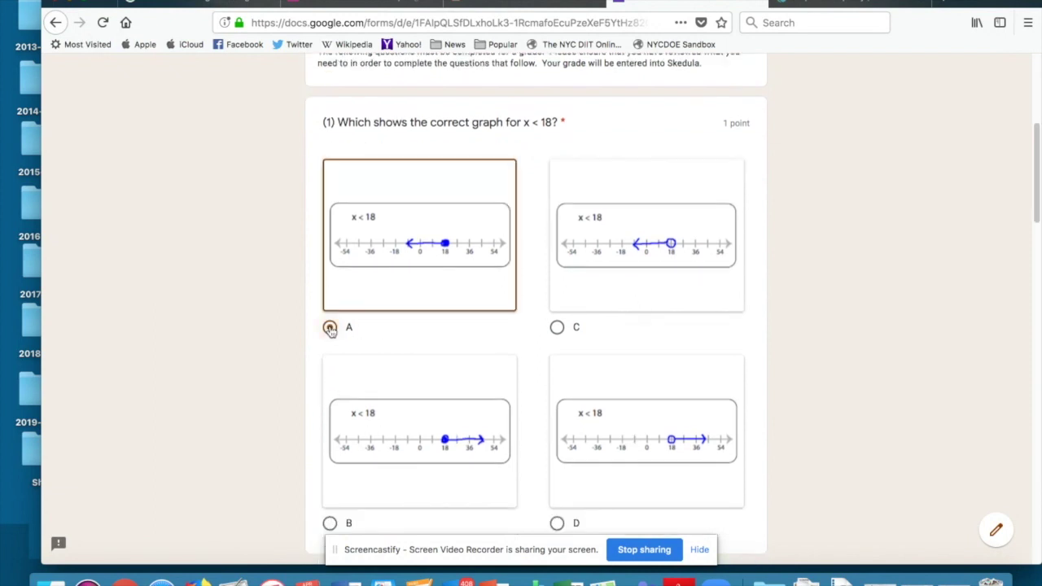
pyautogui.scroll(-7, 230, 358)
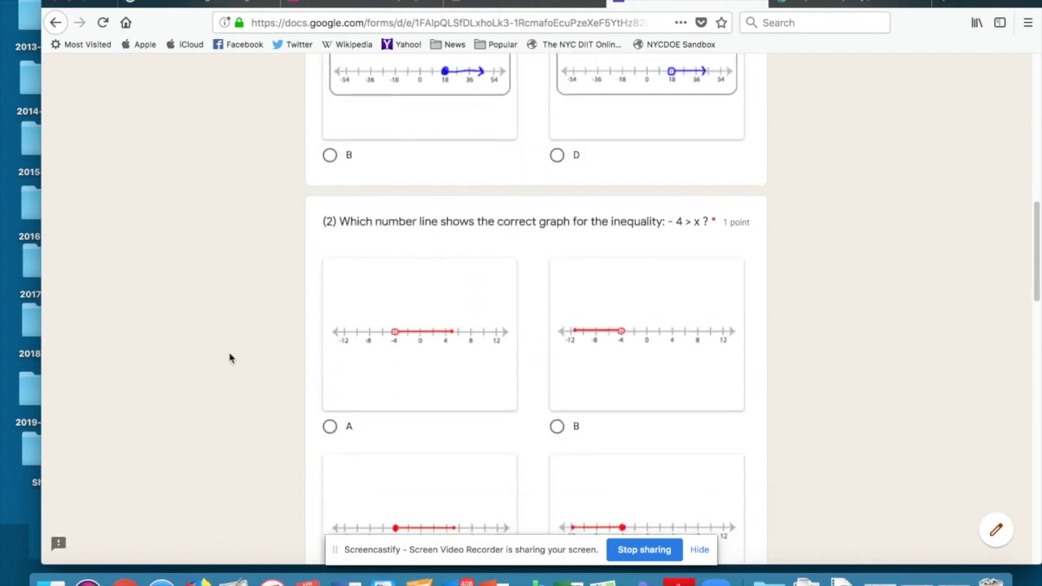
pyautogui.scroll(-1, 229, 358)
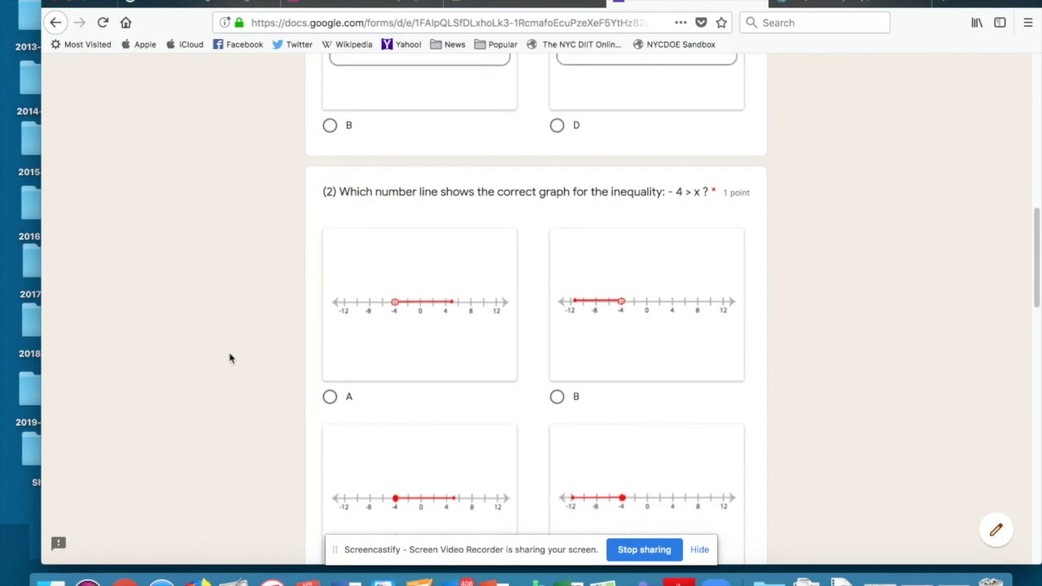
pyautogui.scroll(-1, 230, 358)
pyautogui.click(557, 331)
pyautogui.scroll(-3, 559, 335)
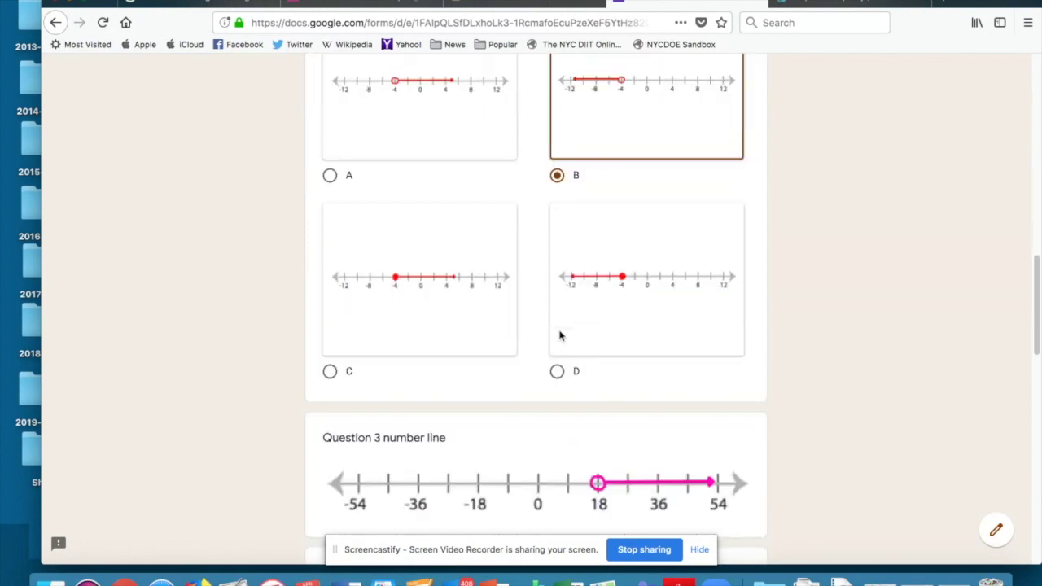
pyautogui.scroll(-6, 559, 335)
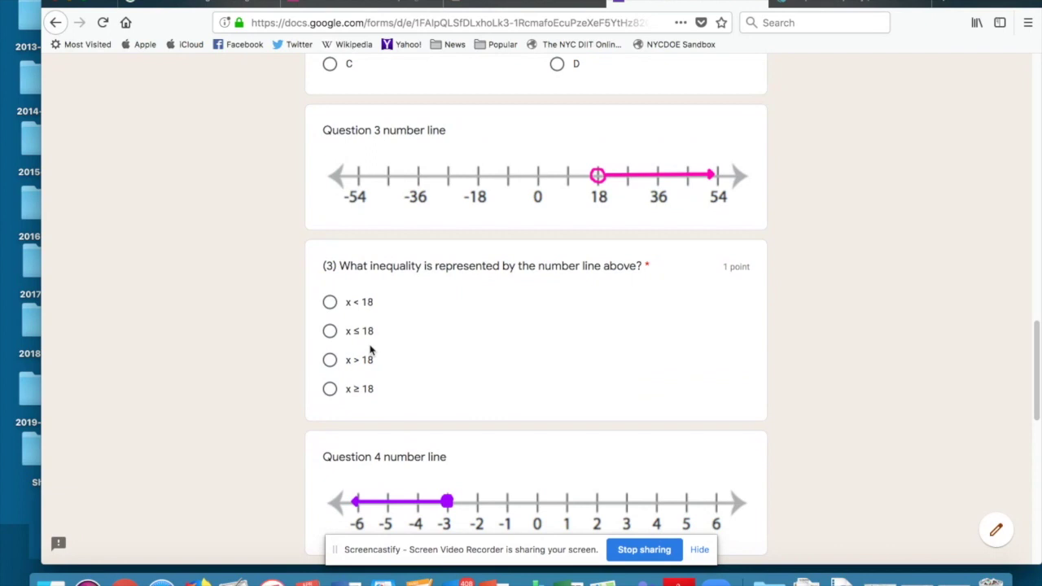
pyautogui.click(329, 360)
pyautogui.scroll(-6, 226, 388)
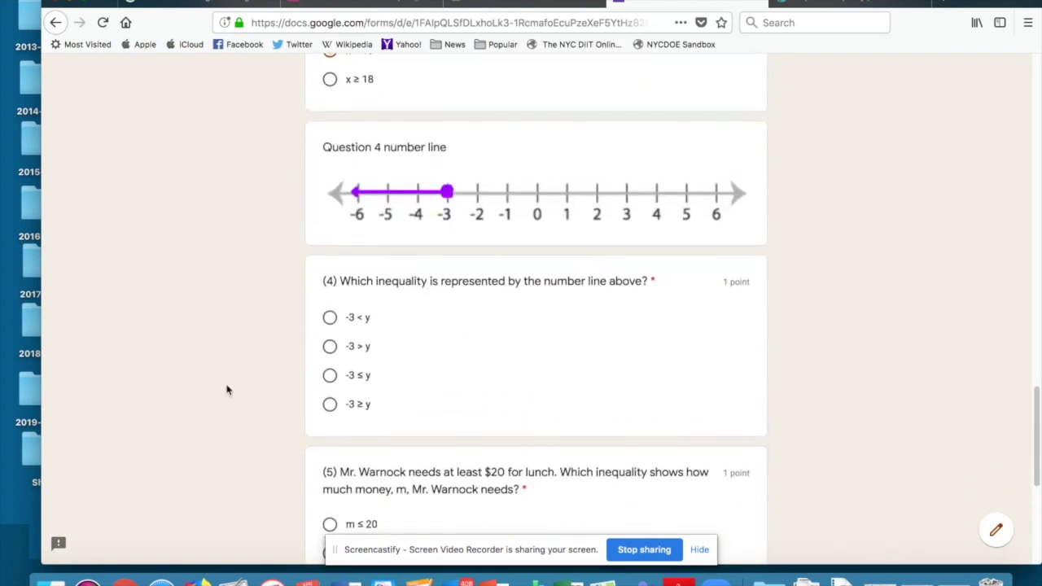
pyautogui.click(330, 322)
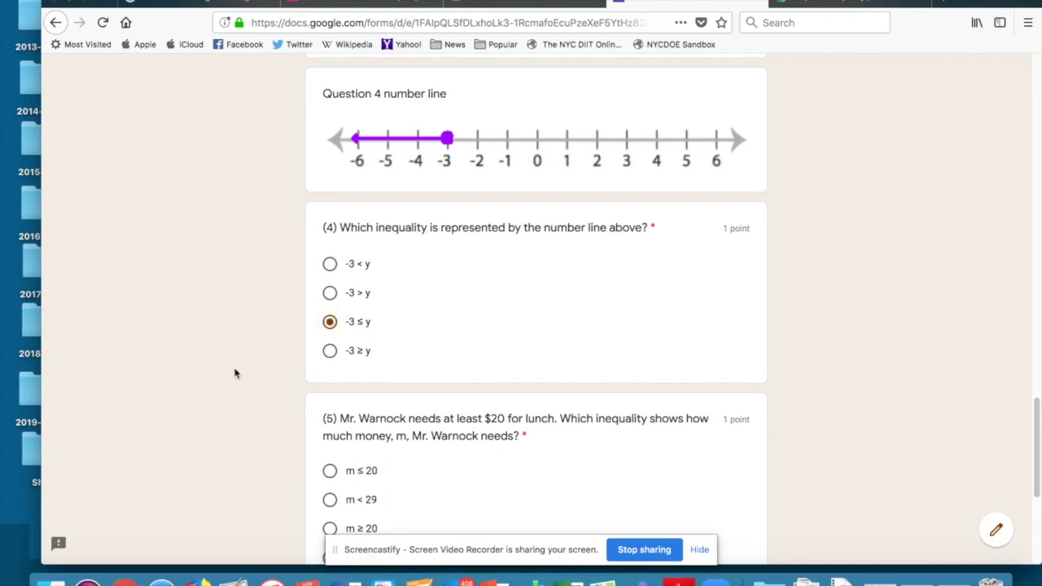
# Step: Answer question 5 with m ≥ 20 and question 6 with y ≥ 40, then submit the quiz
pyautogui.scroll(-3, 235, 373)
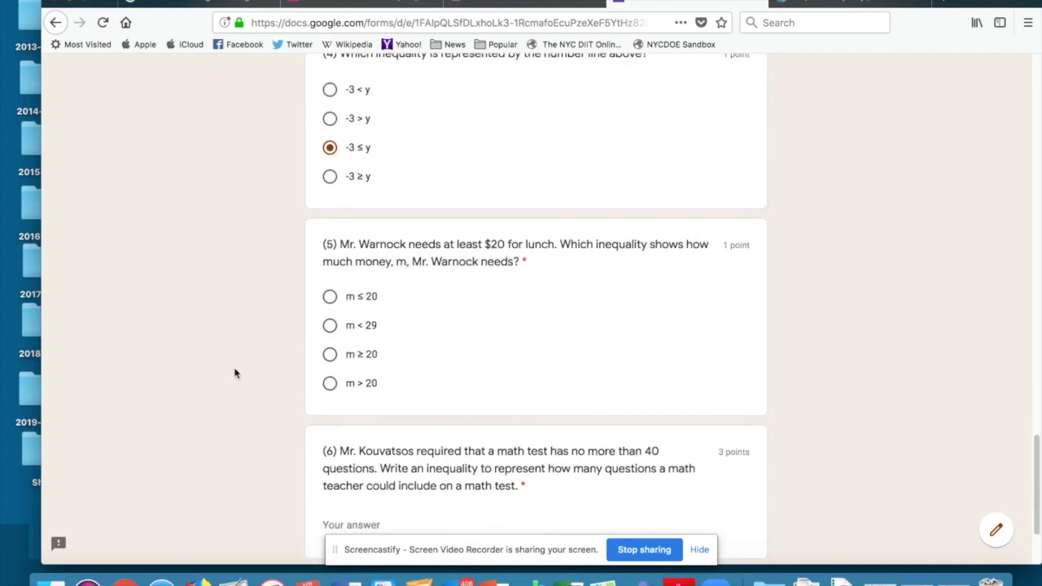
pyautogui.click(330, 296)
pyautogui.scroll(-2, 260, 309)
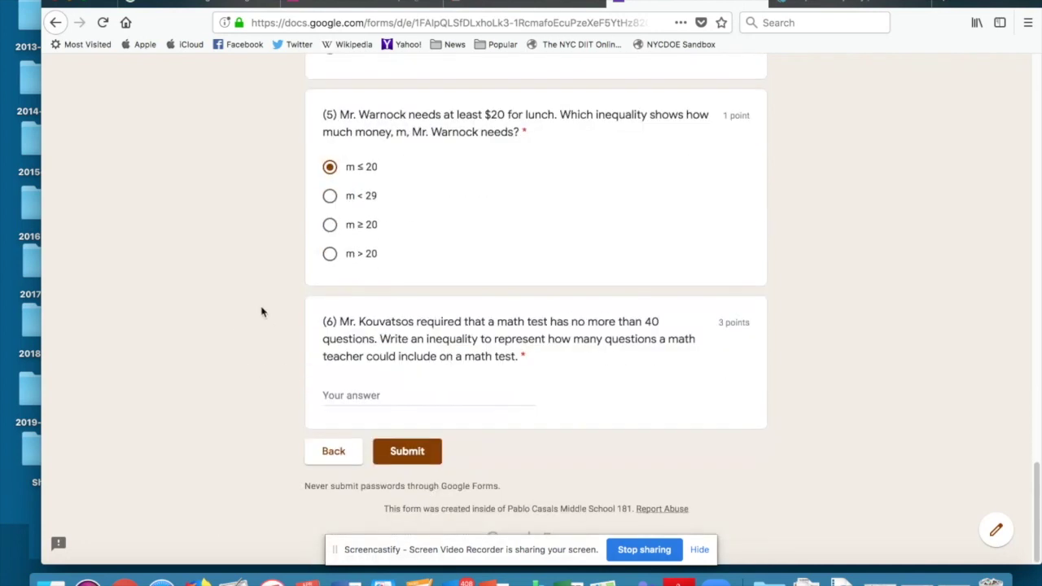
pyautogui.click(364, 229)
pyautogui.click(374, 398)
pyautogui.write('y ≥ 40')
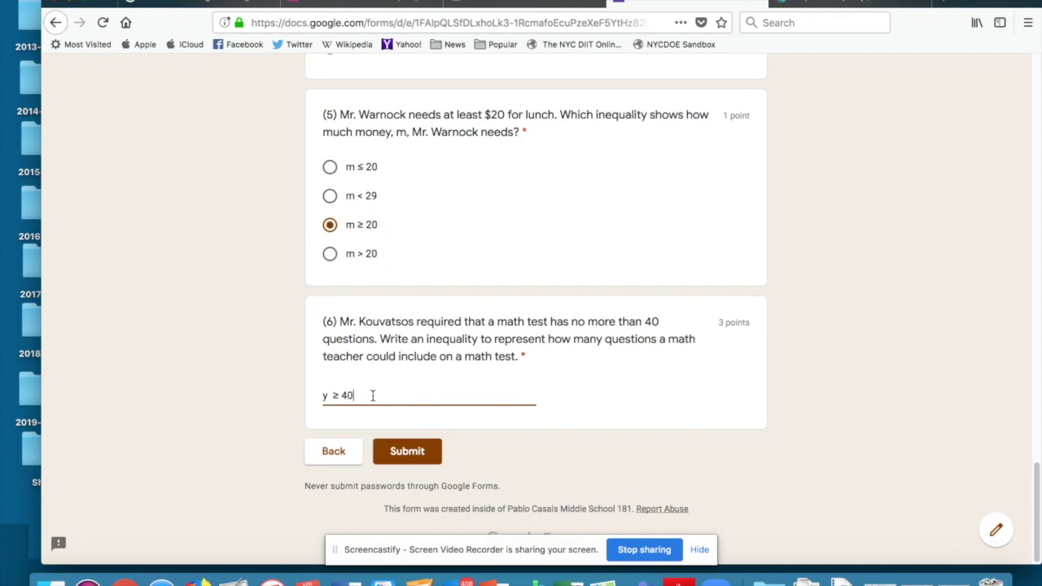
pyautogui.click(417, 461)
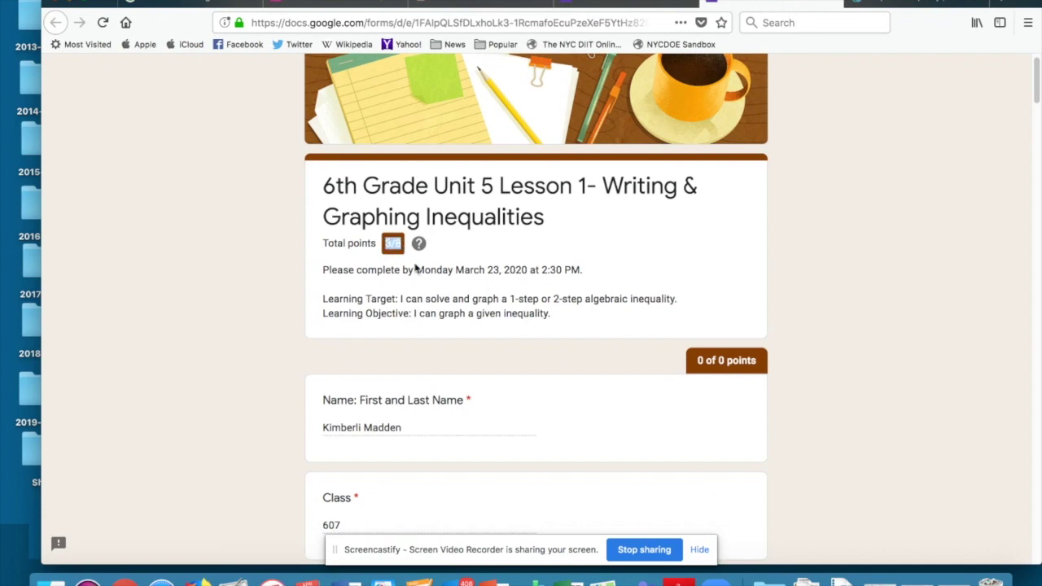
# Step: Scroll through the graded quiz, where questions 1 and 4 are marked wrong
pyautogui.scroll(-2, 417, 272)
pyautogui.scroll(-10, 417, 272)
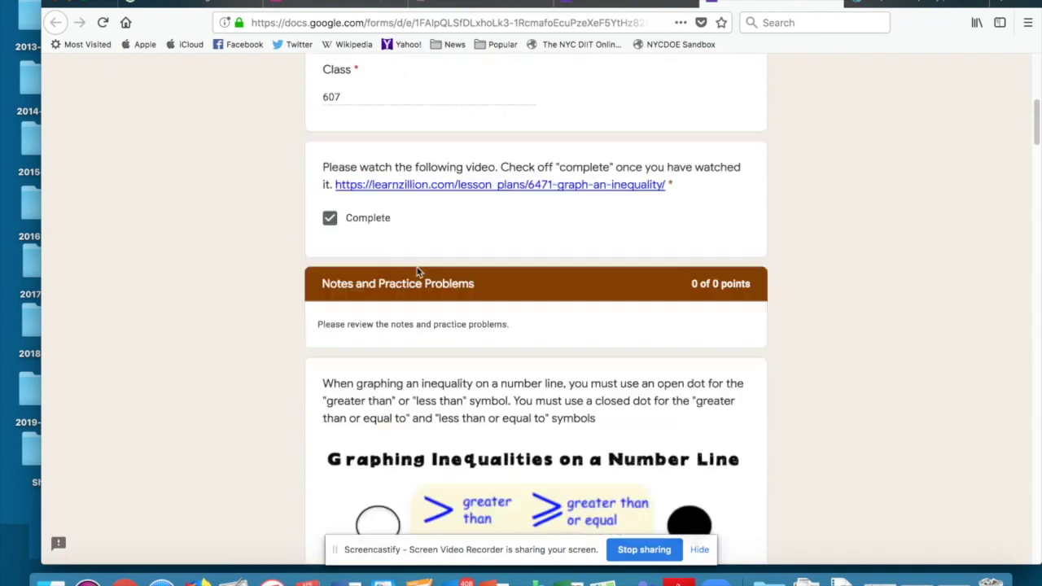
pyautogui.scroll(-15, 417, 272)
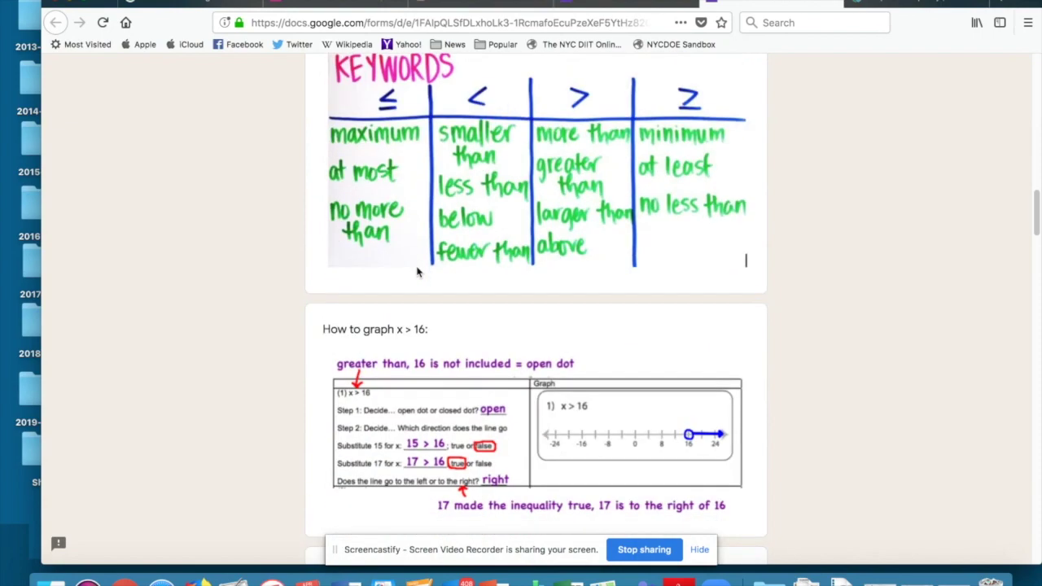
pyautogui.scroll(-7, 417, 269)
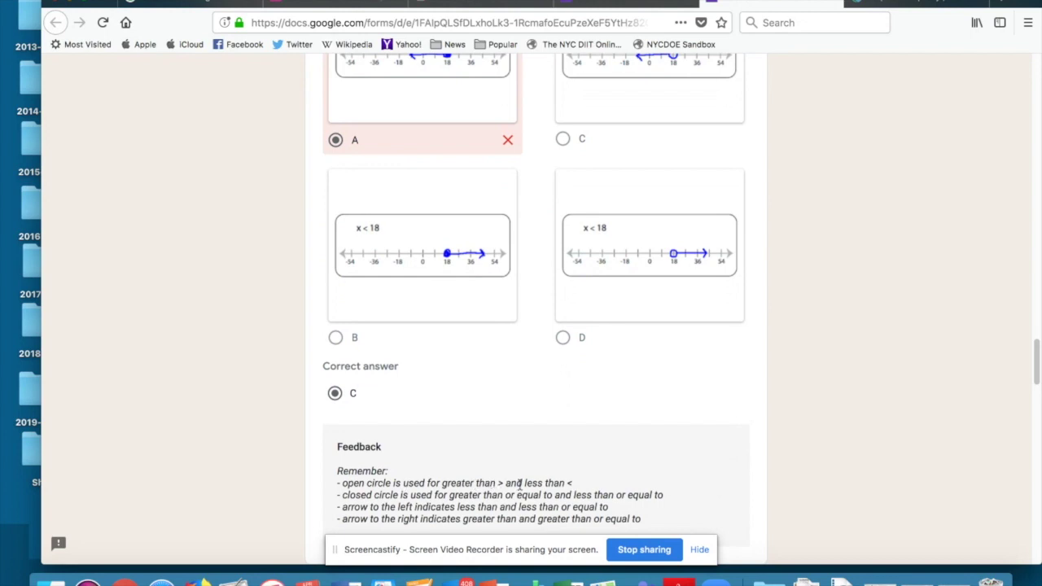
pyautogui.scroll(5, 519, 483)
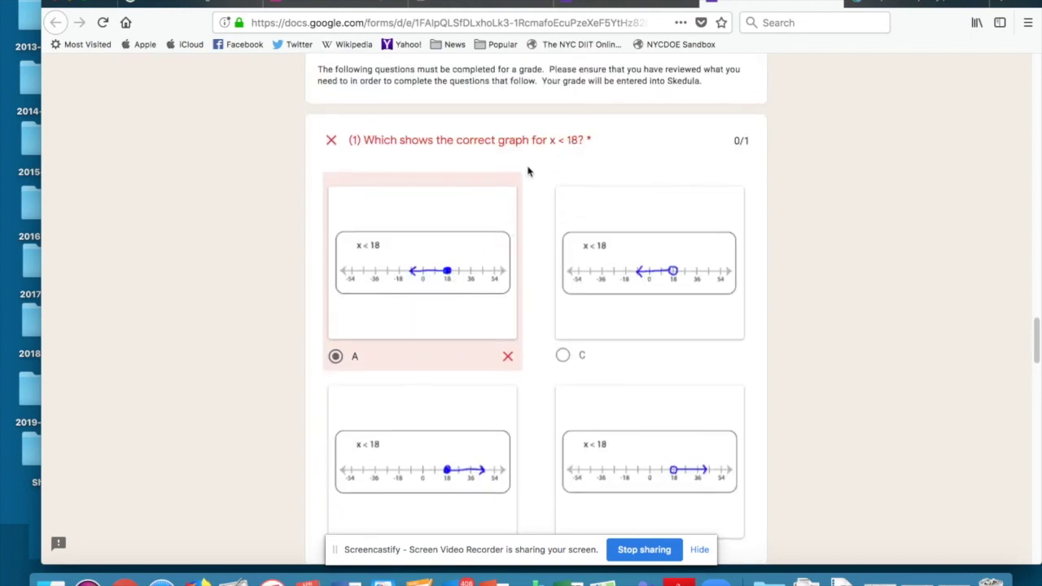
pyautogui.scroll(-7, 562, 143)
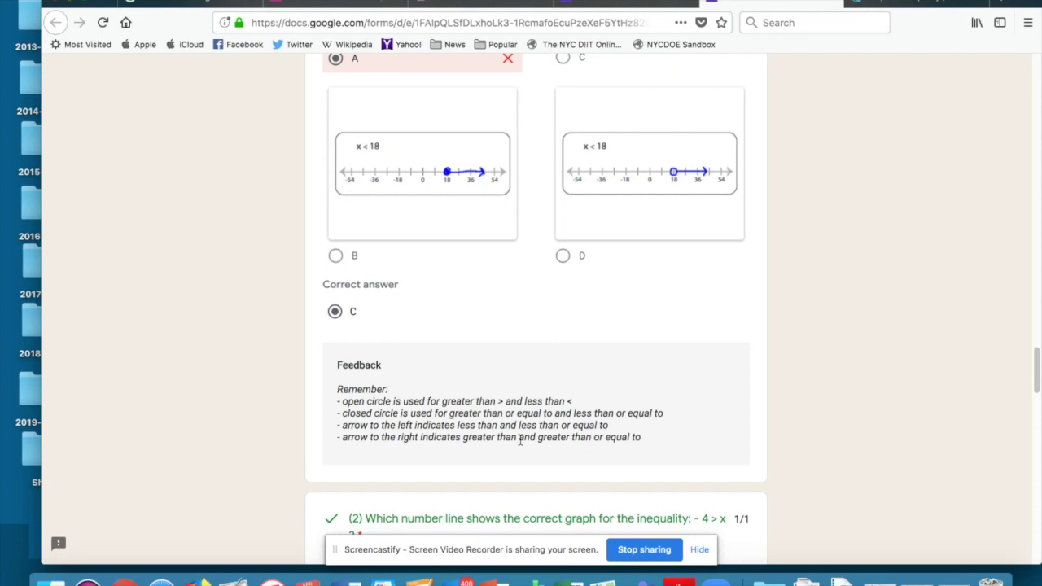
pyautogui.scroll(5, 520, 441)
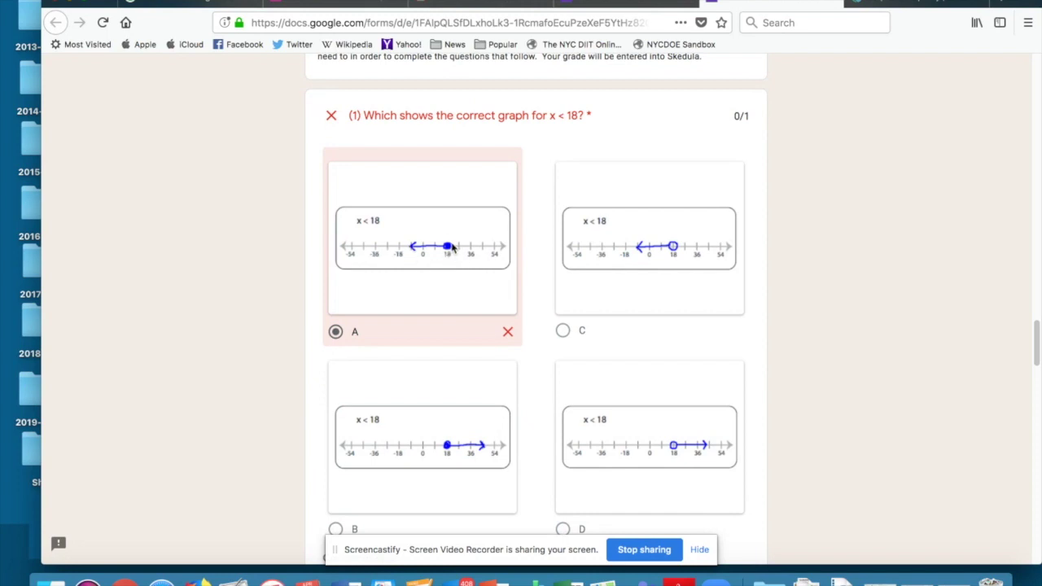
pyautogui.scroll(-10, 463, 320)
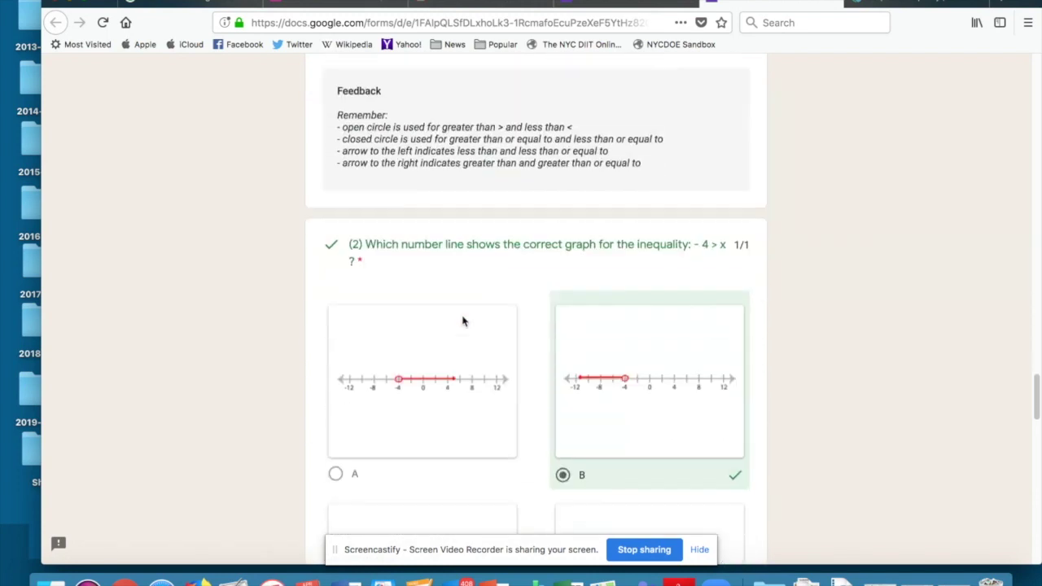
pyautogui.scroll(-10, 462, 321)
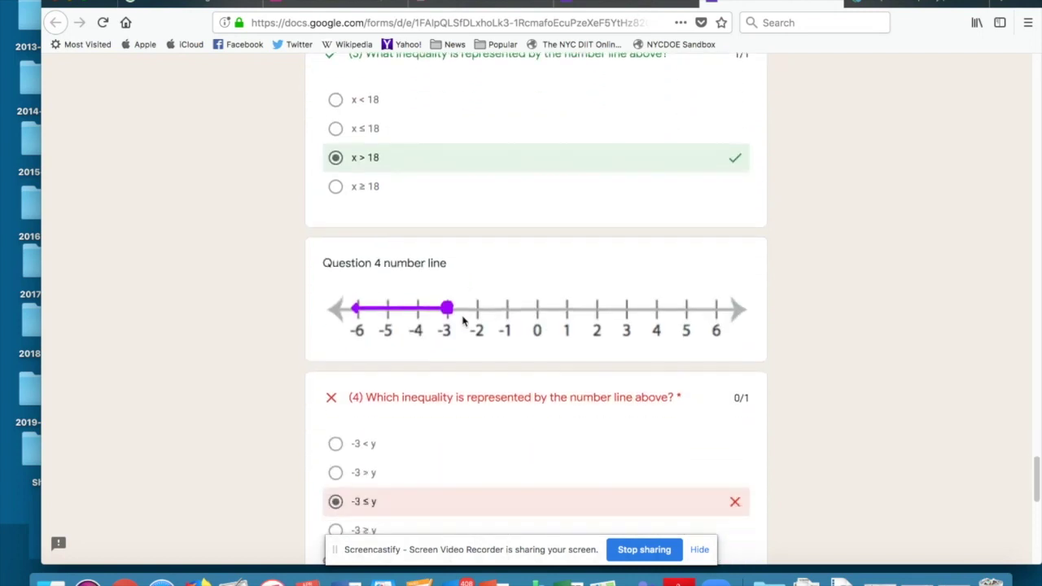
pyautogui.scroll(-2, 463, 321)
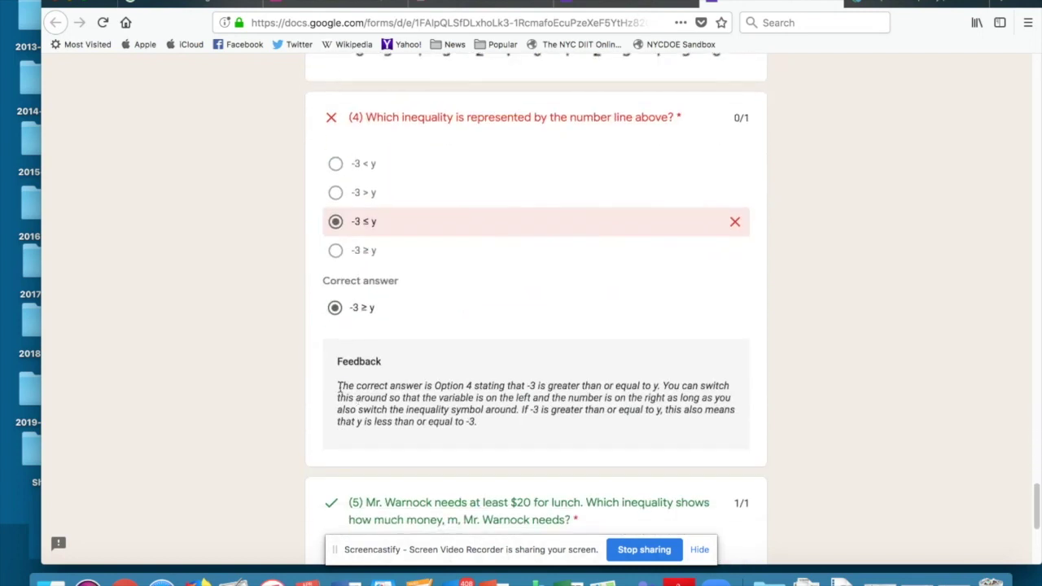
# Step: Select question 4's feedback (correct answer -3 ≥ y), then return to the Classroom assignment tab
pyautogui.moveTo(337, 388); pyautogui.dragTo(489, 433)
pyautogui.click(489, 433)
pyautogui.scroll(-3, 490, 433)
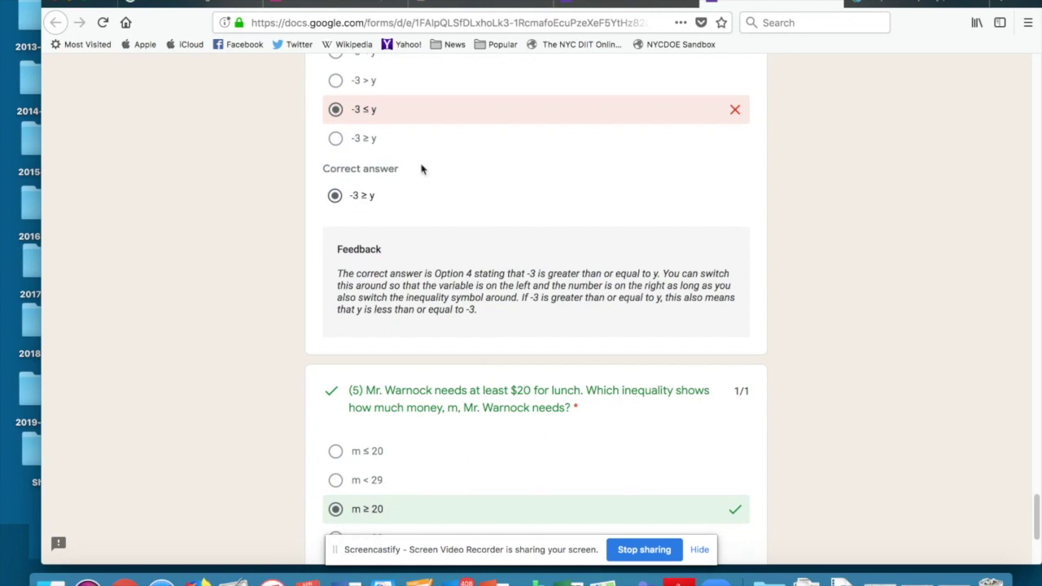
pyautogui.click(336, 4)
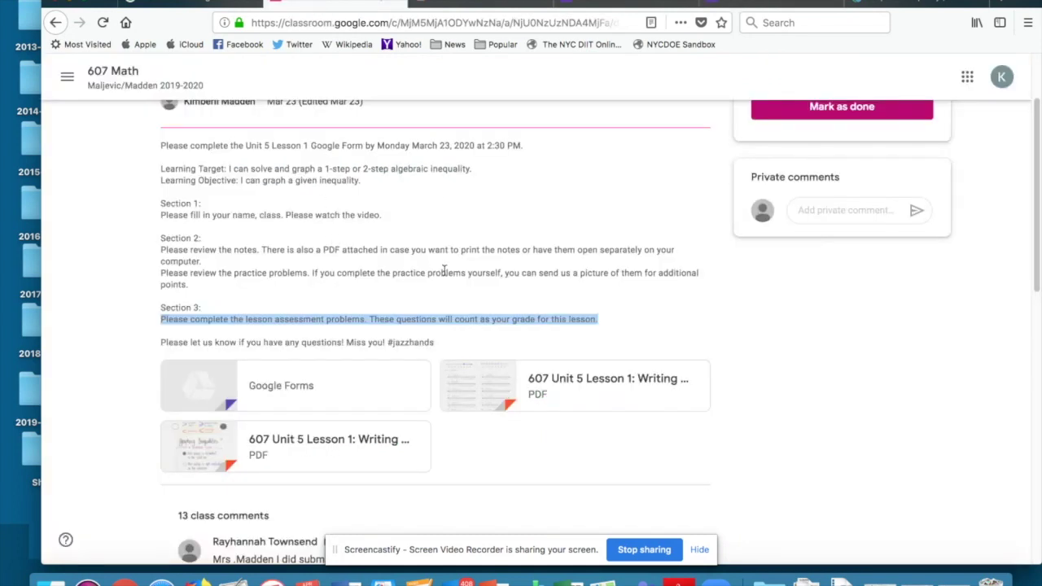
# Step: Send both teachers a private comment ending 'please help me with question 4.'
pyautogui.scroll(3, 442, 272)
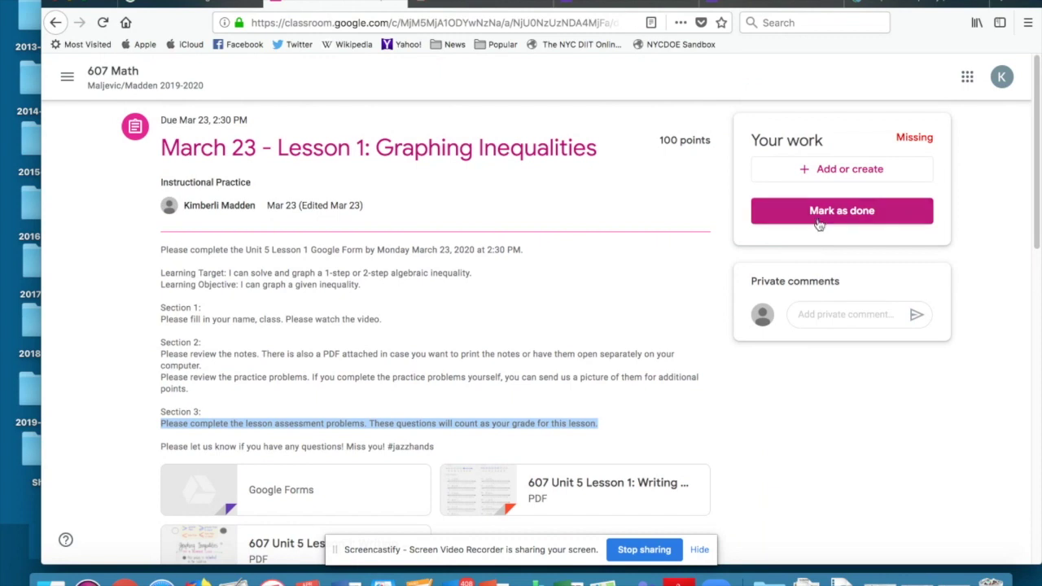
pyautogui.click(819, 314)
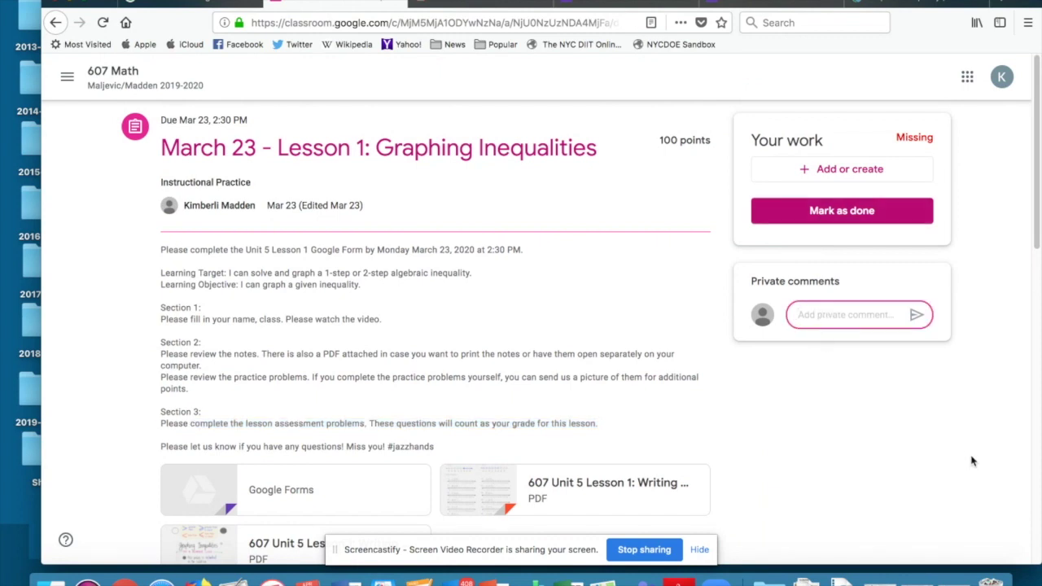
pyautogui.write('Ms. Madden')
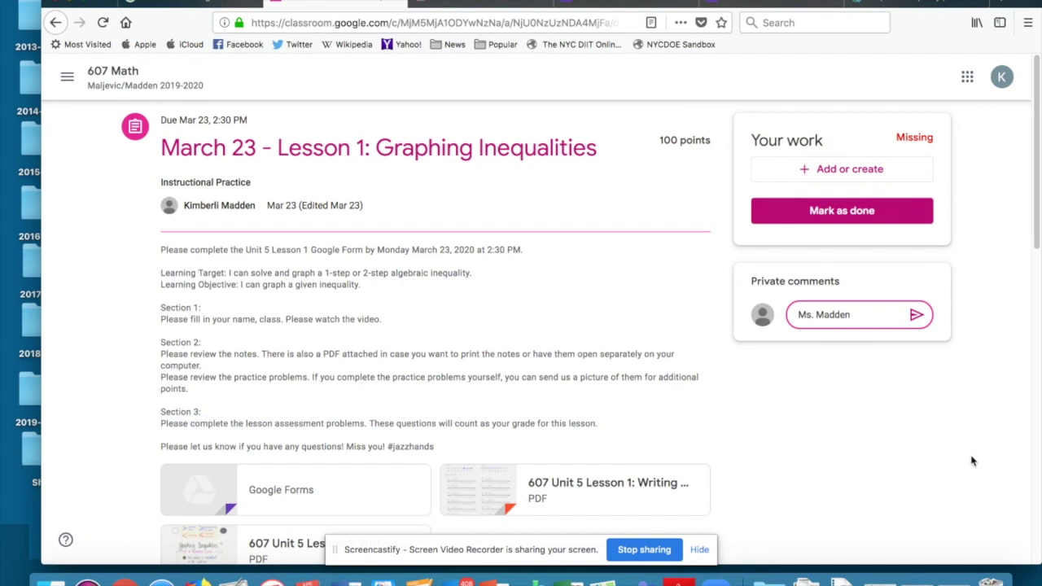
pyautogui.write(' & Ms. Maljevic')
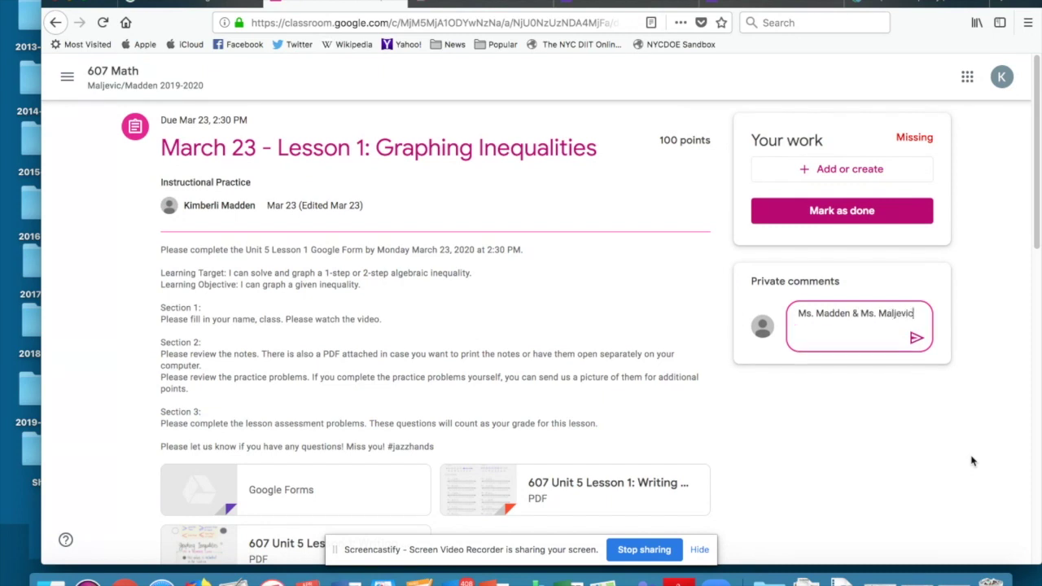
pyautogui.write(', please help')
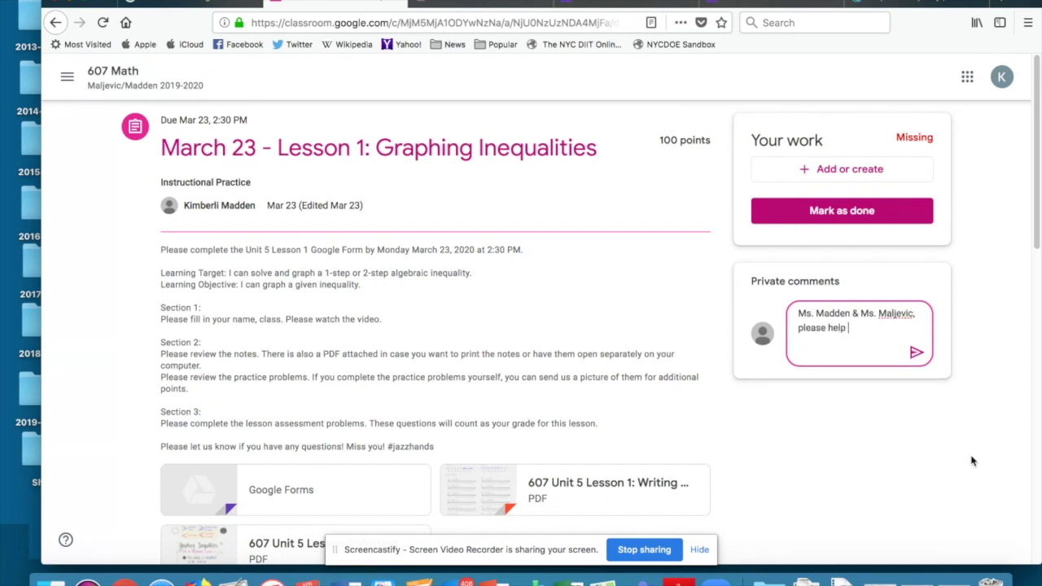
pyautogui.write(' me w')
pyautogui.press('BackSpace')
pyautogui.write('me with question 4.')
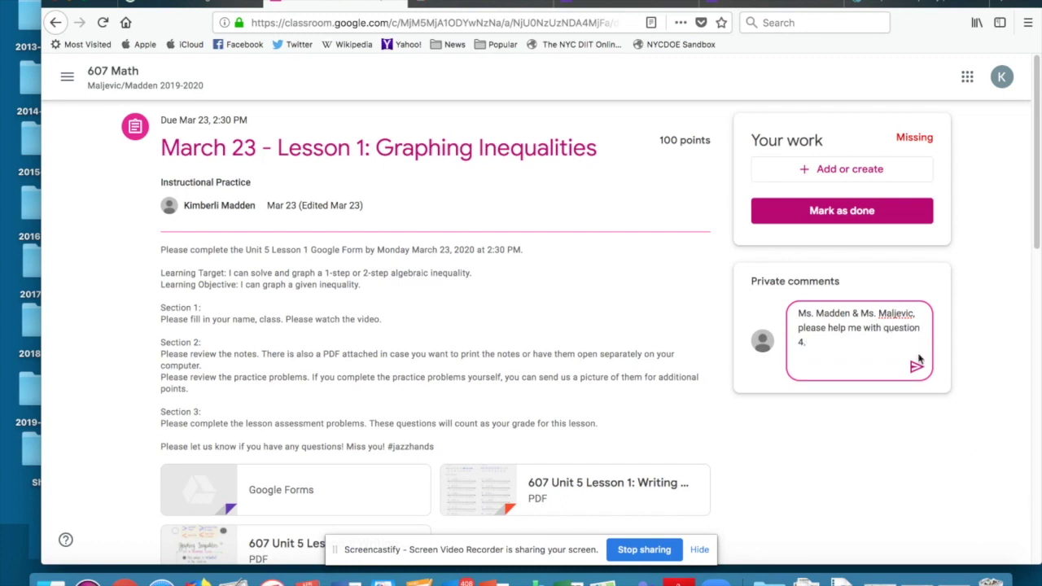
pyautogui.click(915, 368)
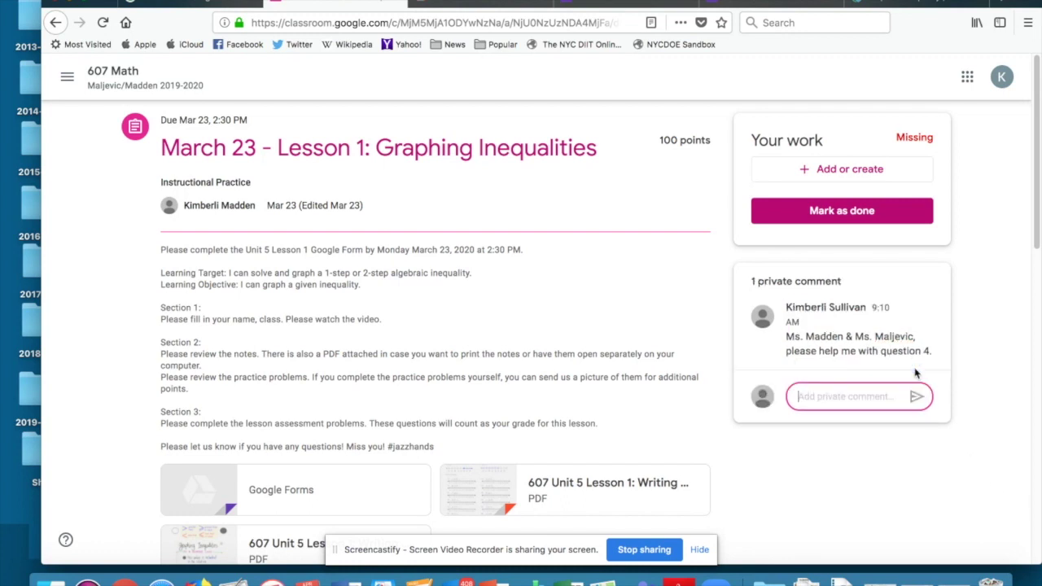